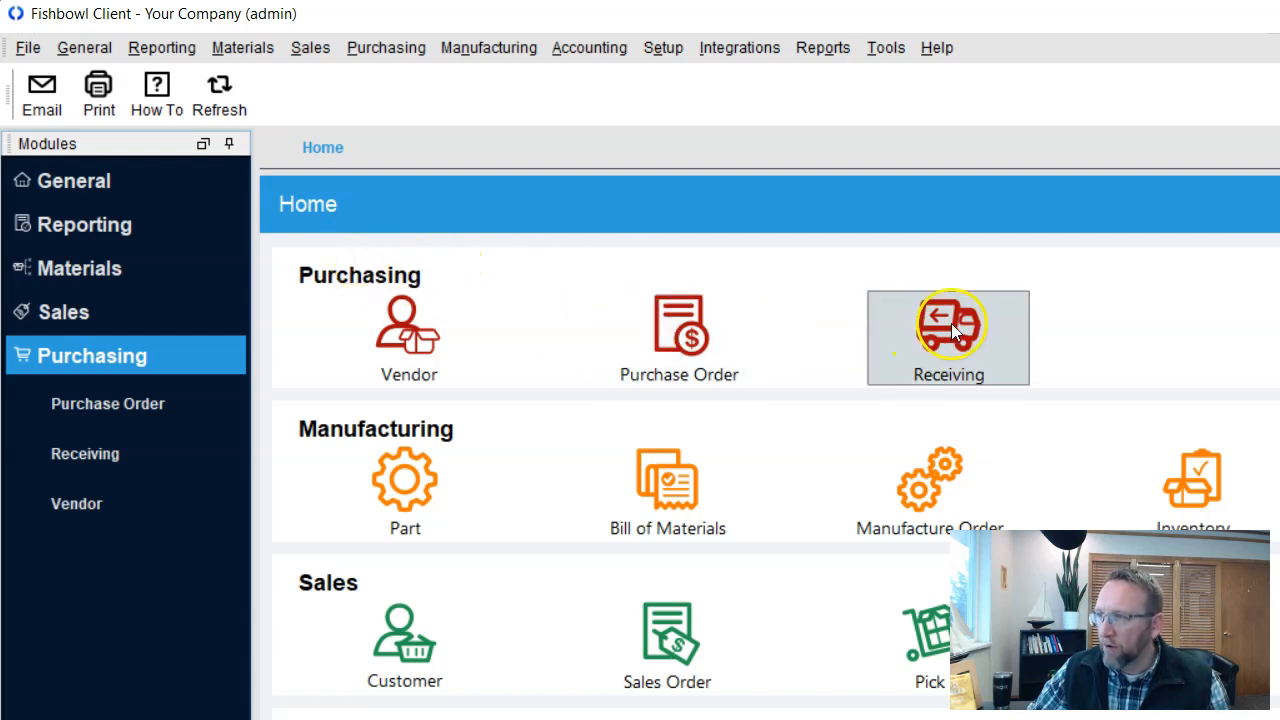
Open Receiving and load purchase order 10070 from Mike's Bikes out of the order list
click(948, 320)
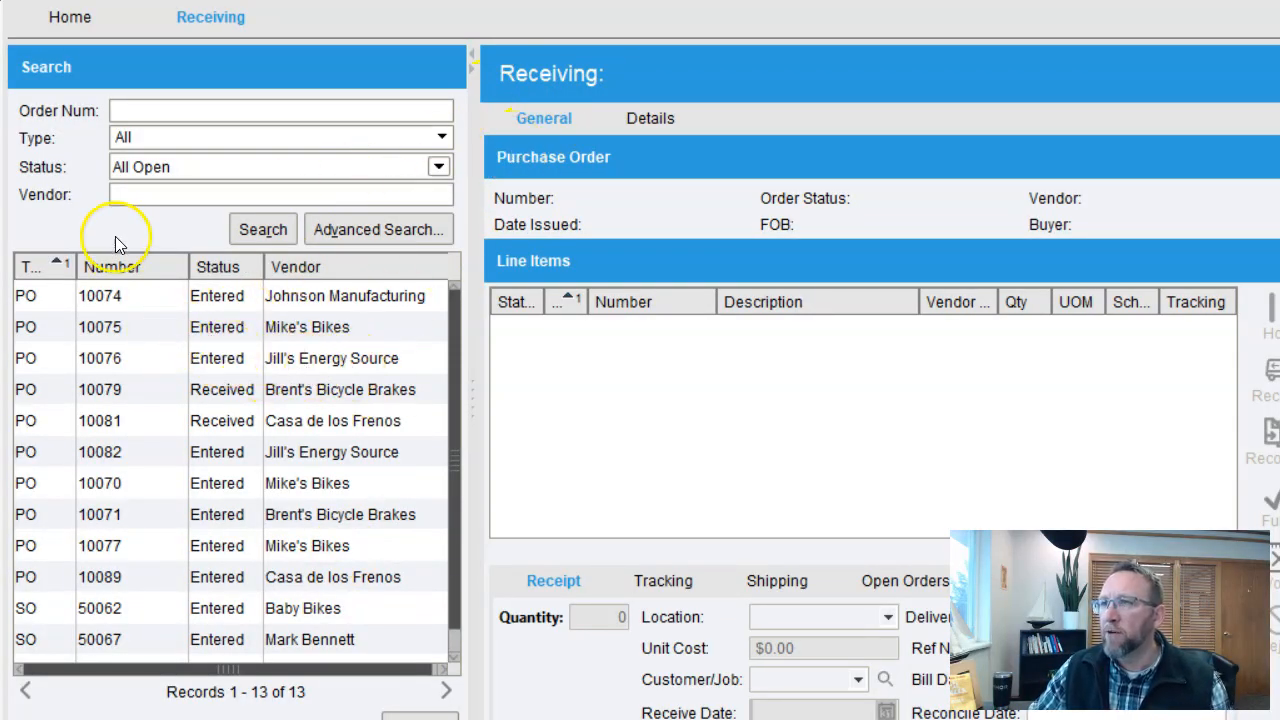
click(152, 194)
click(143, 109)
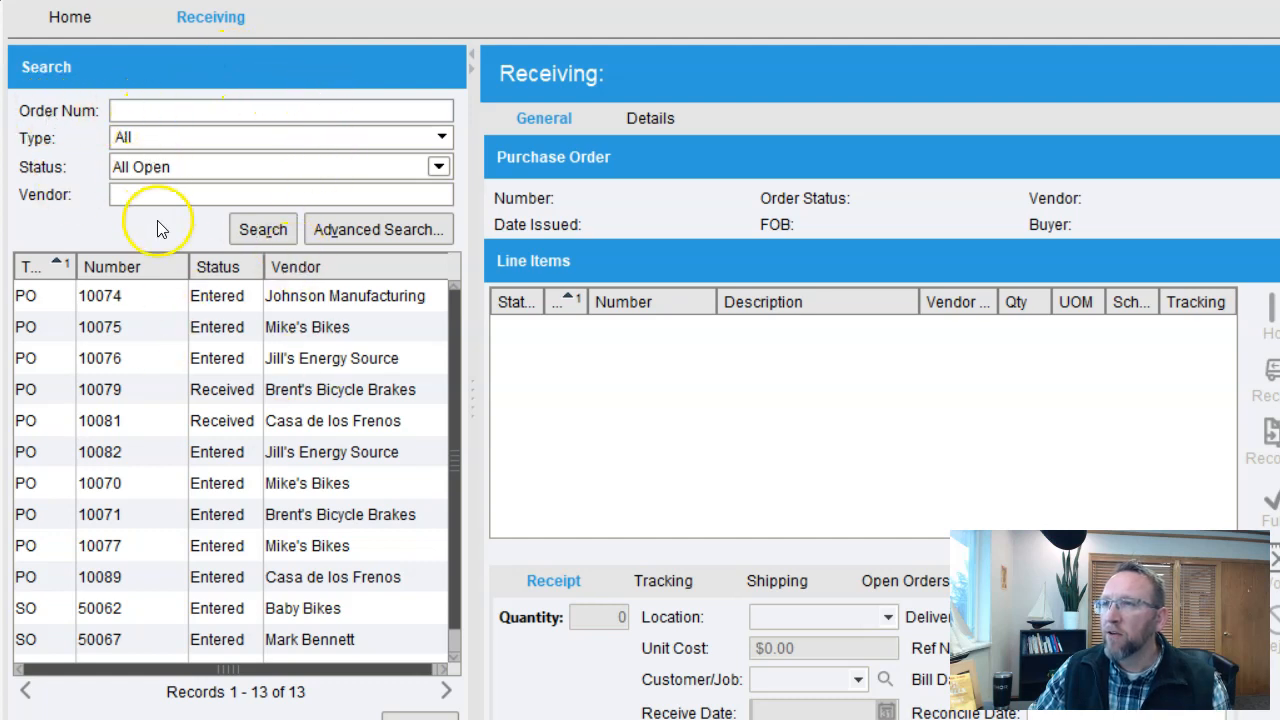
click(130, 485)
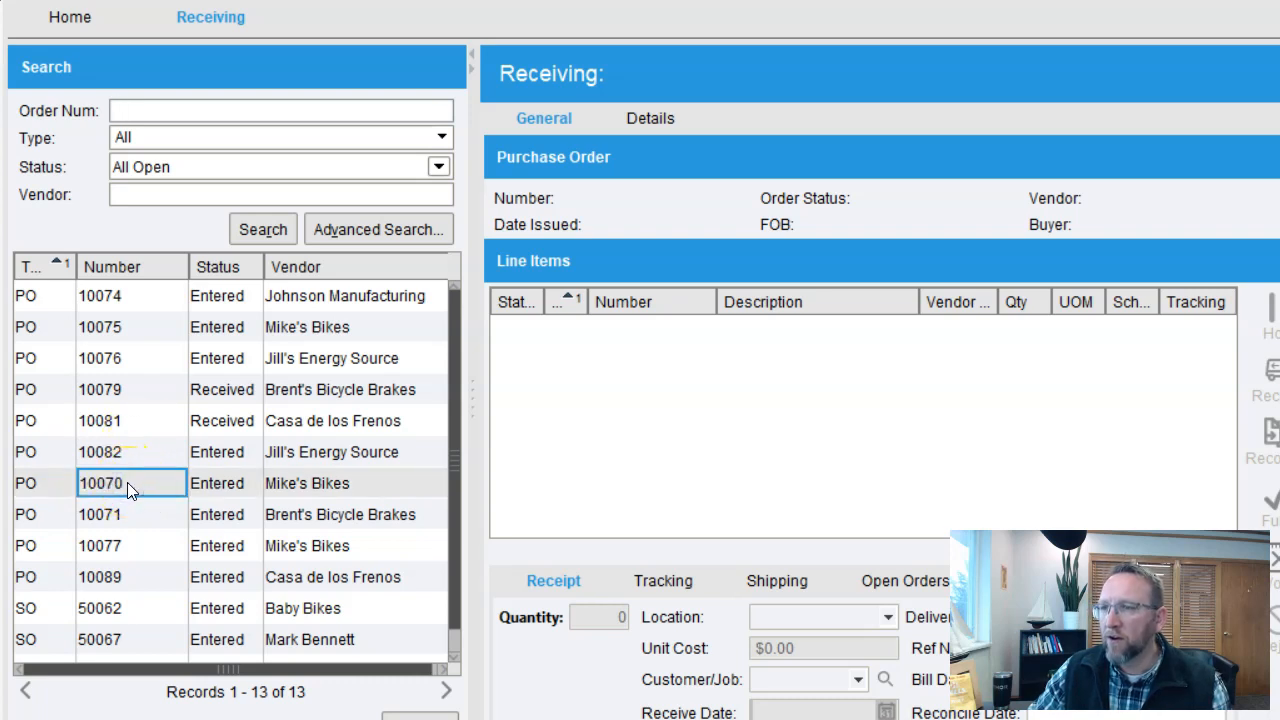
double_click(128, 483)
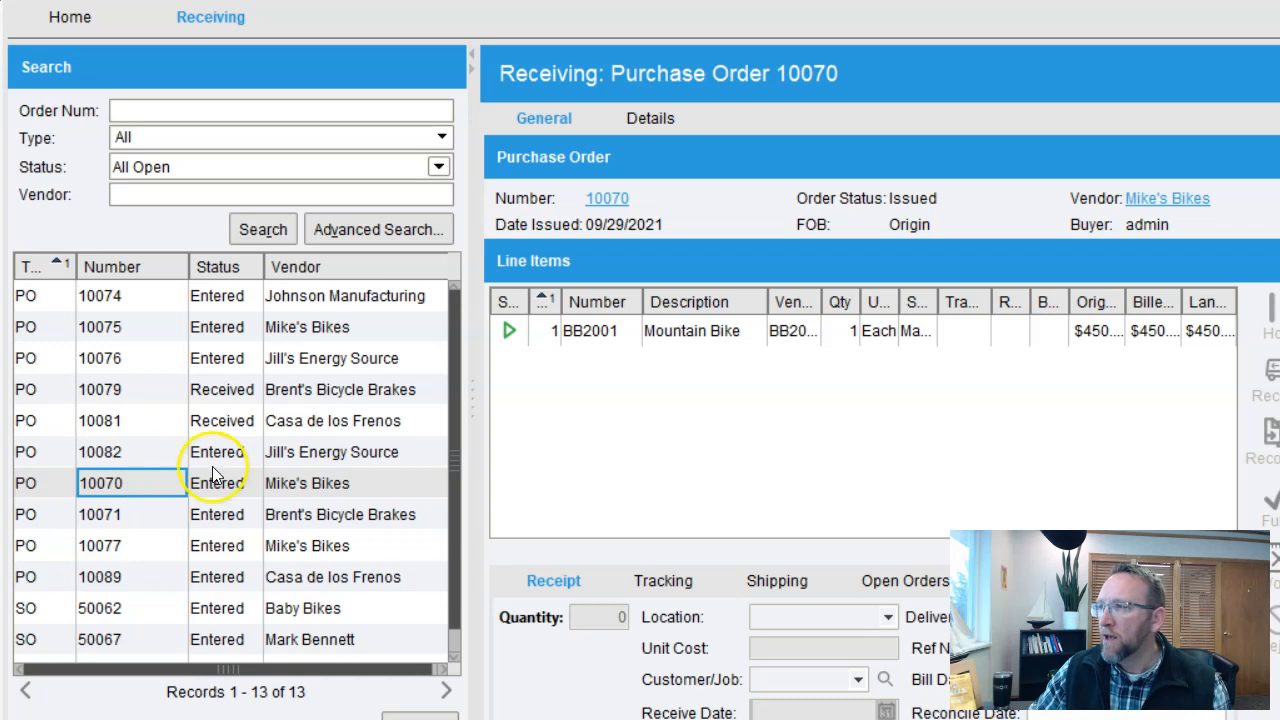
Check the Mountain Bike receipt (qty 1, SLC-Store Front, $450.00 unit cost), then start receiving it
click(664, 342)
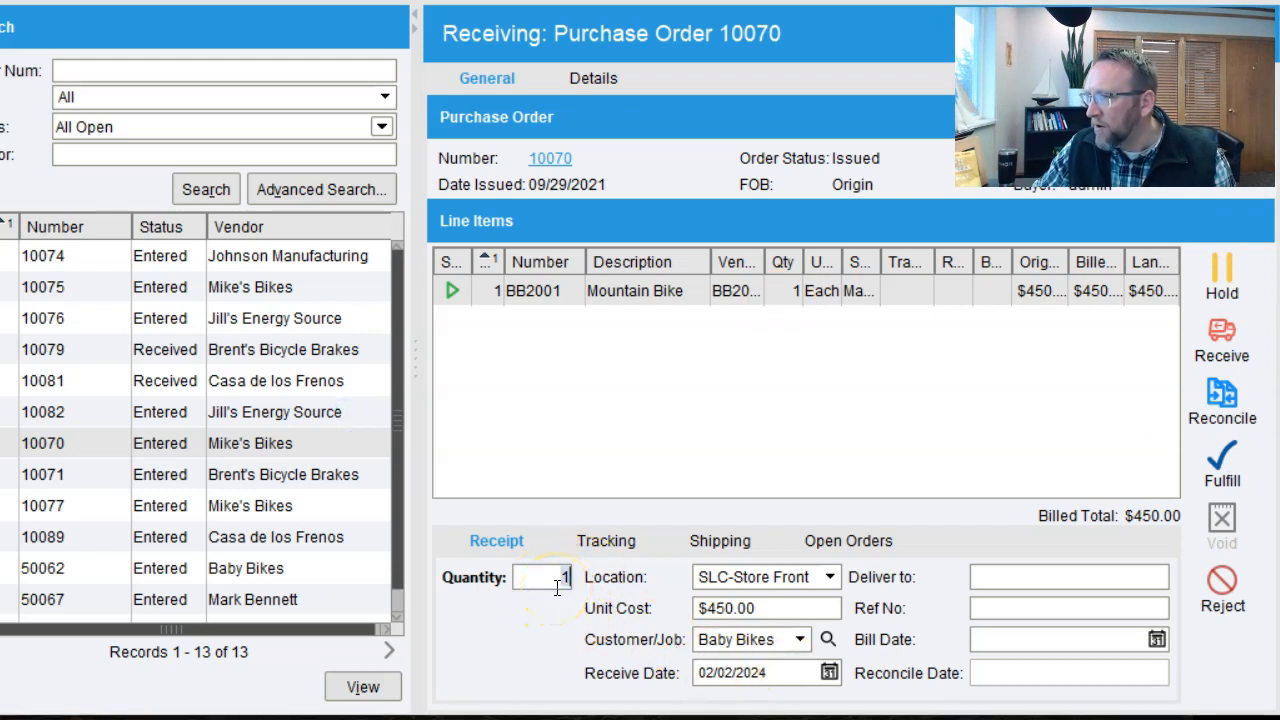
click(771, 607)
click(770, 607)
drag(771, 607, 688, 600)
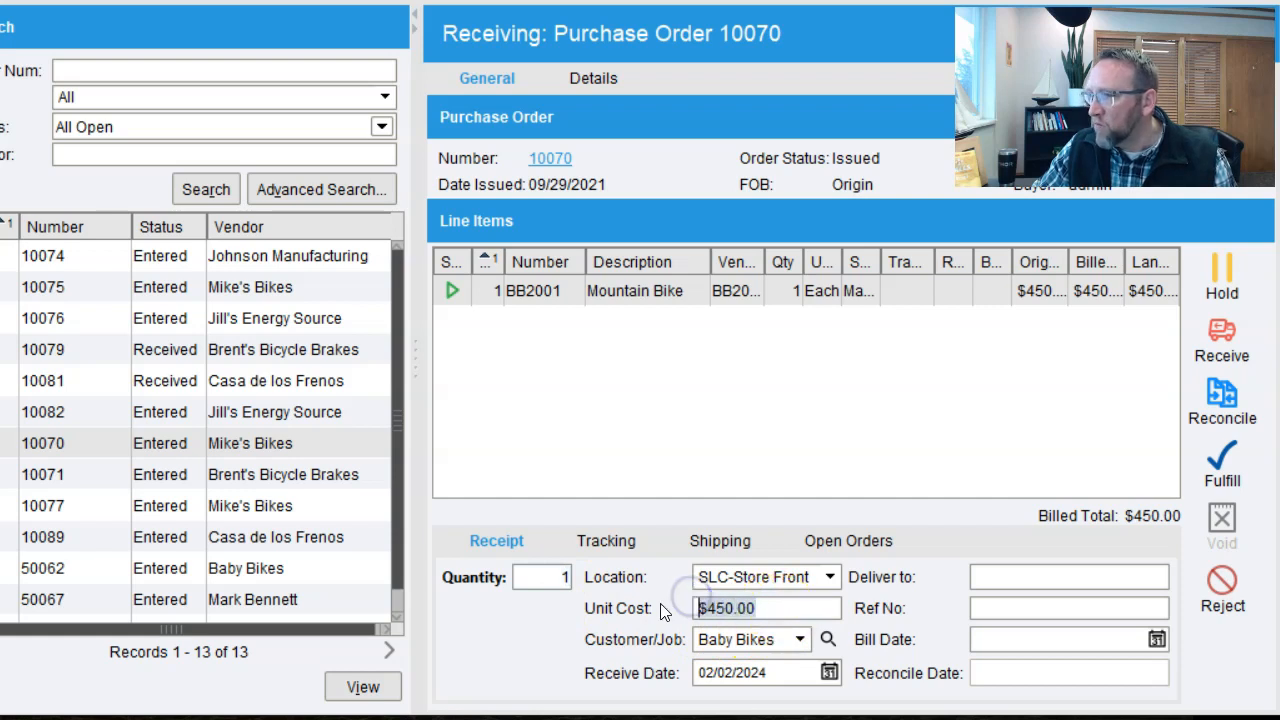
click(830, 577)
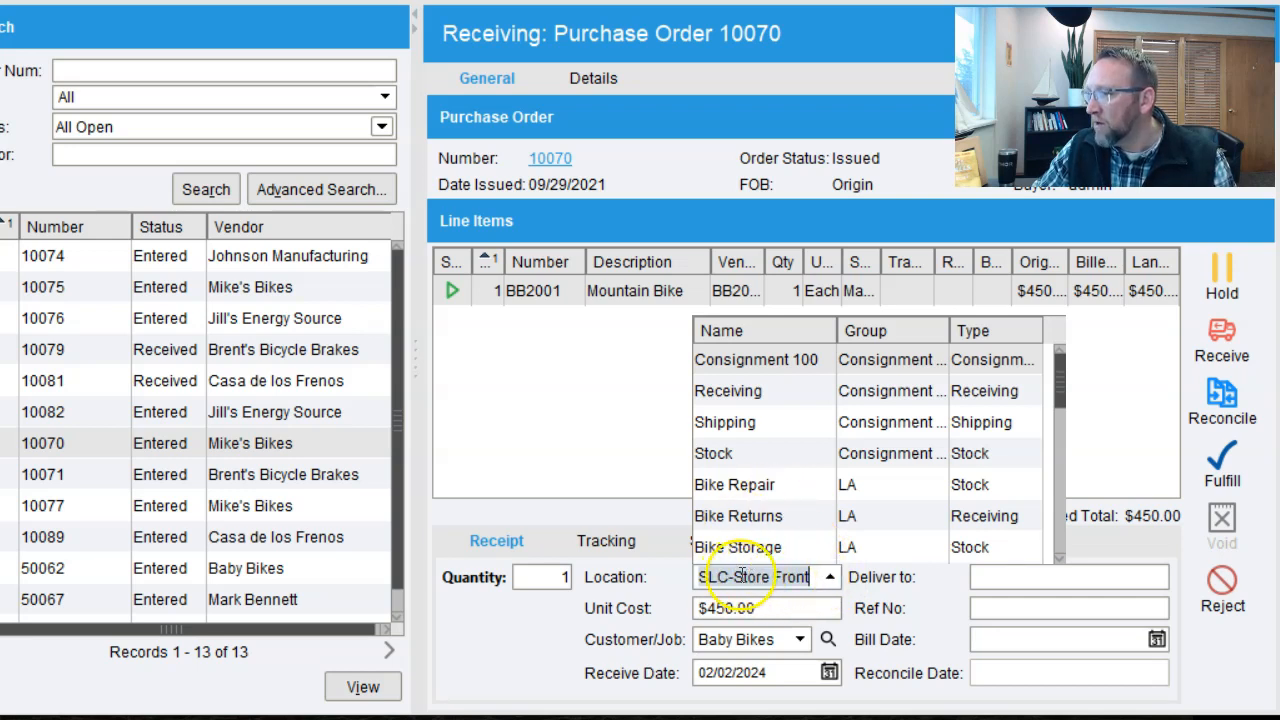
click(560, 650)
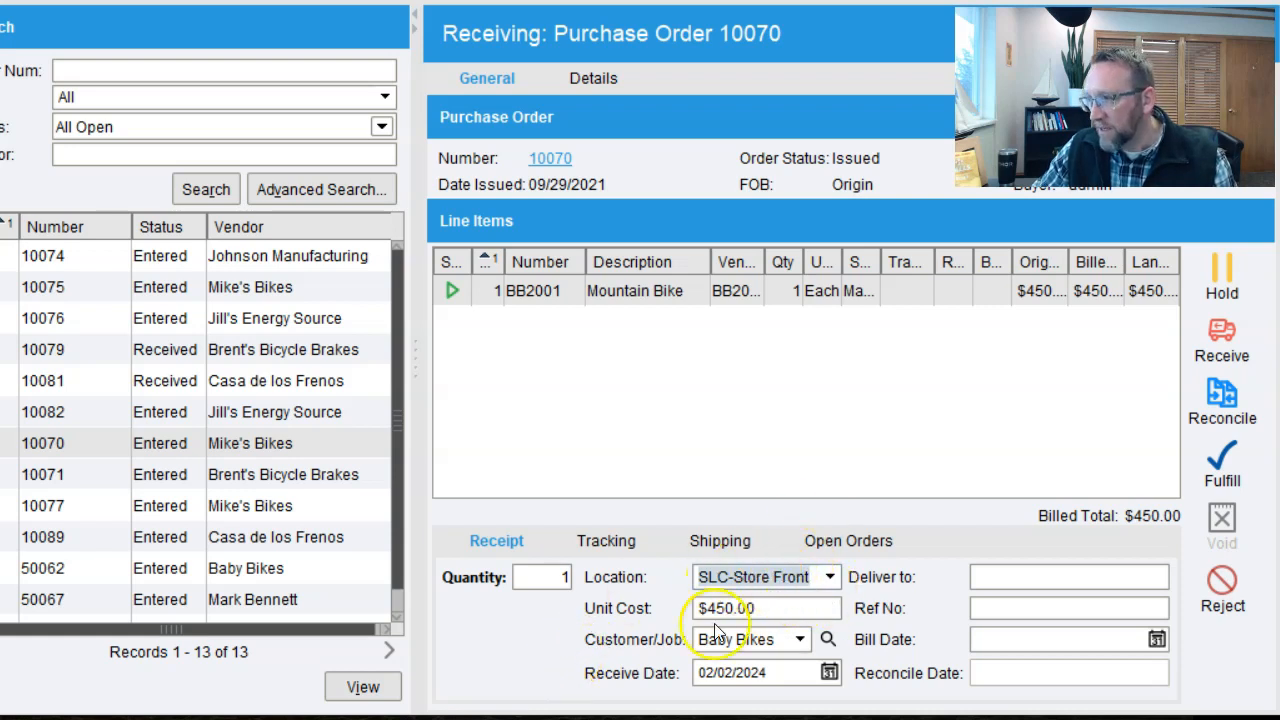
click(735, 291)
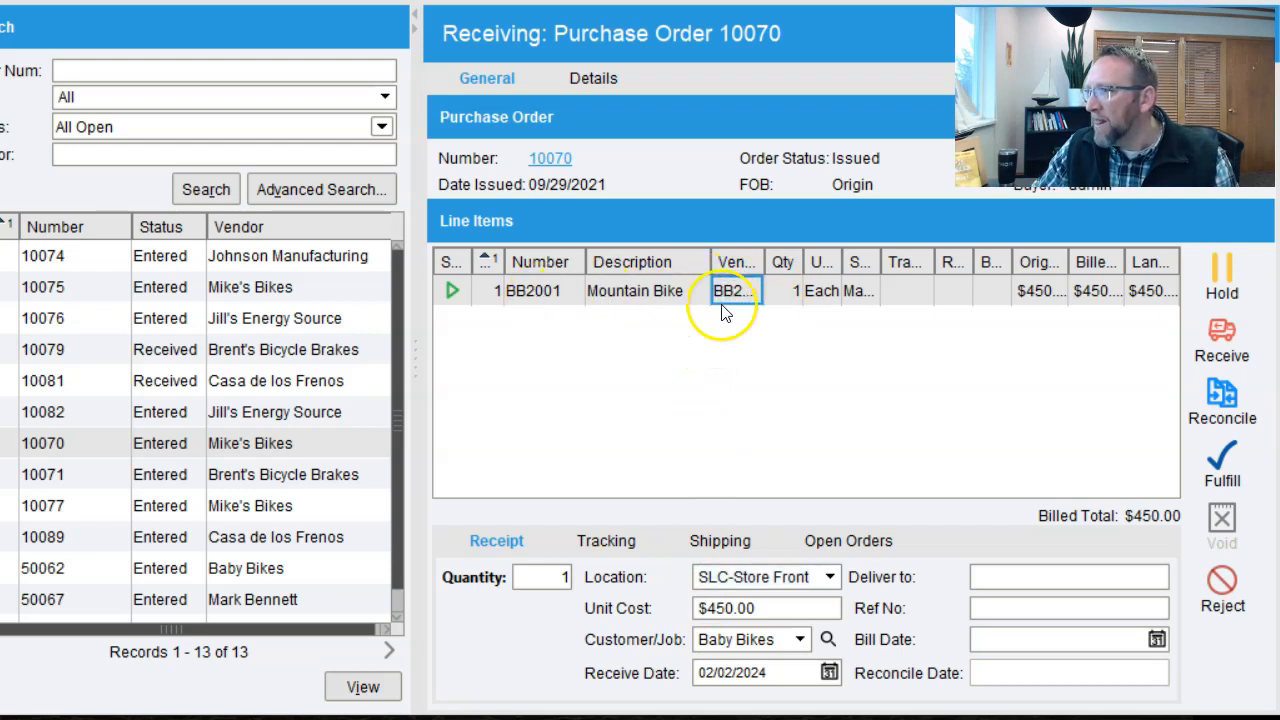
click(1236, 342)
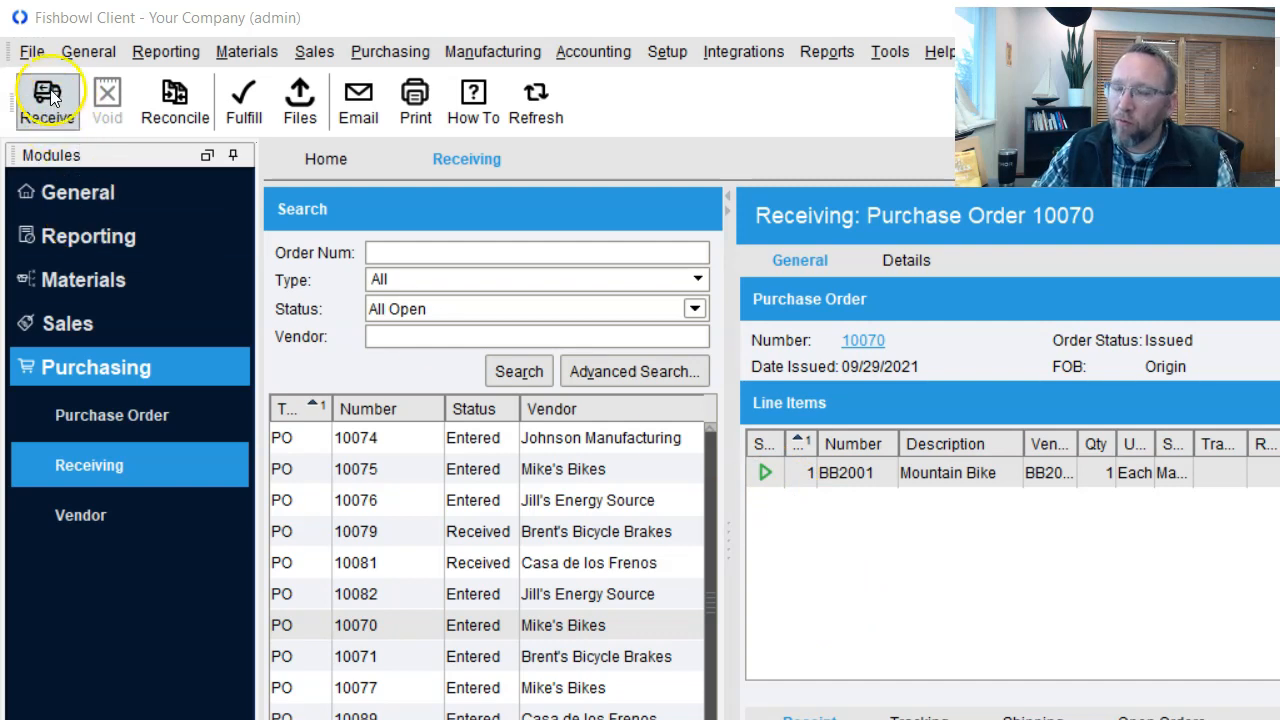
click(58, 118)
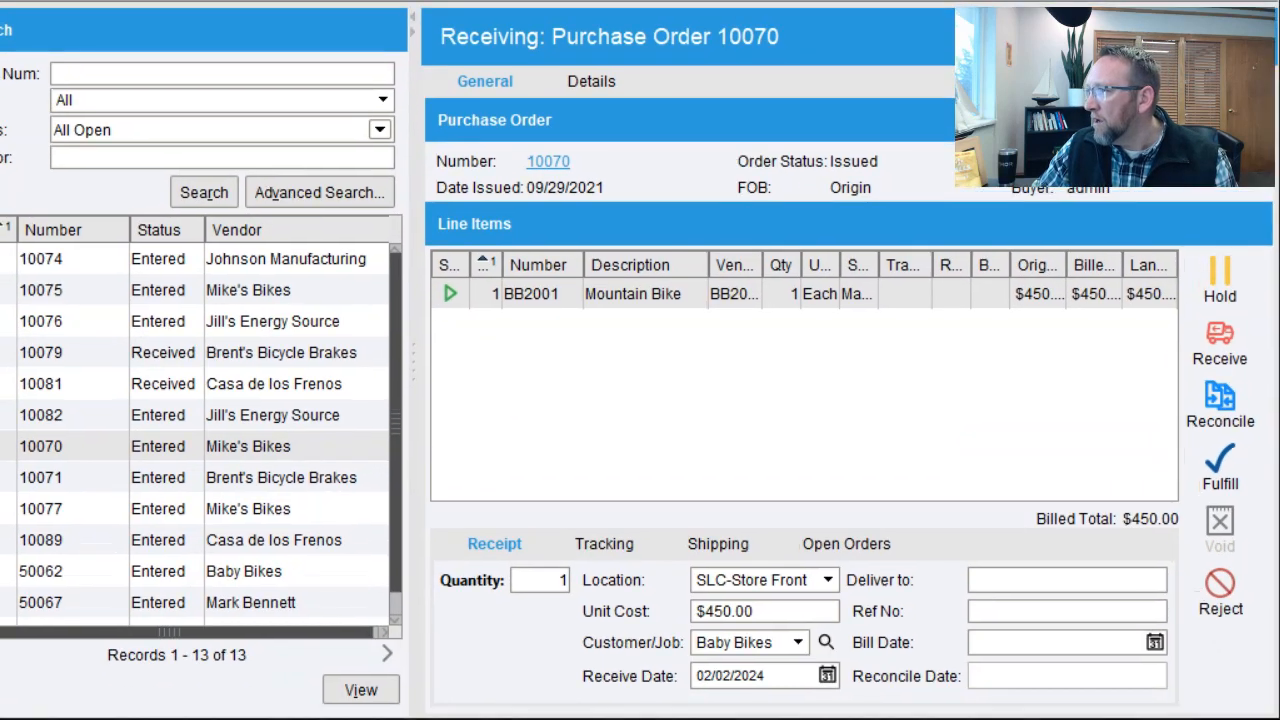
click(1198, 328)
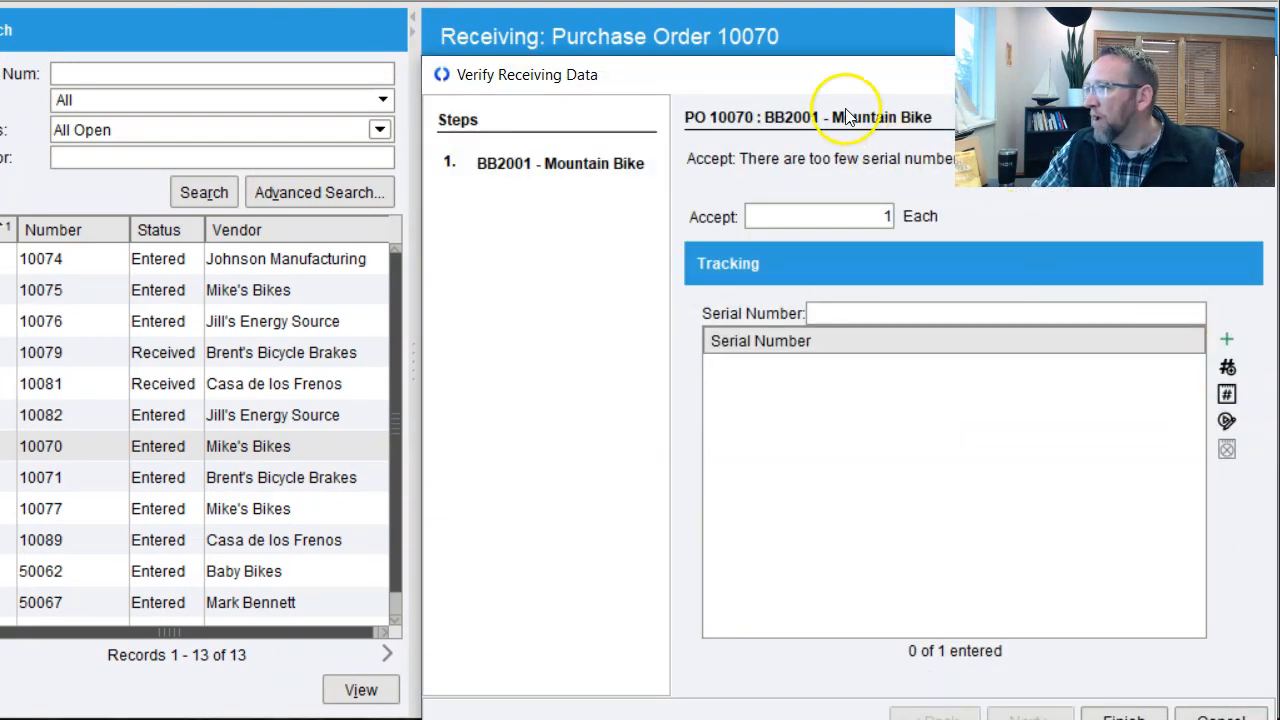
drag(814, 85, 496, 30)
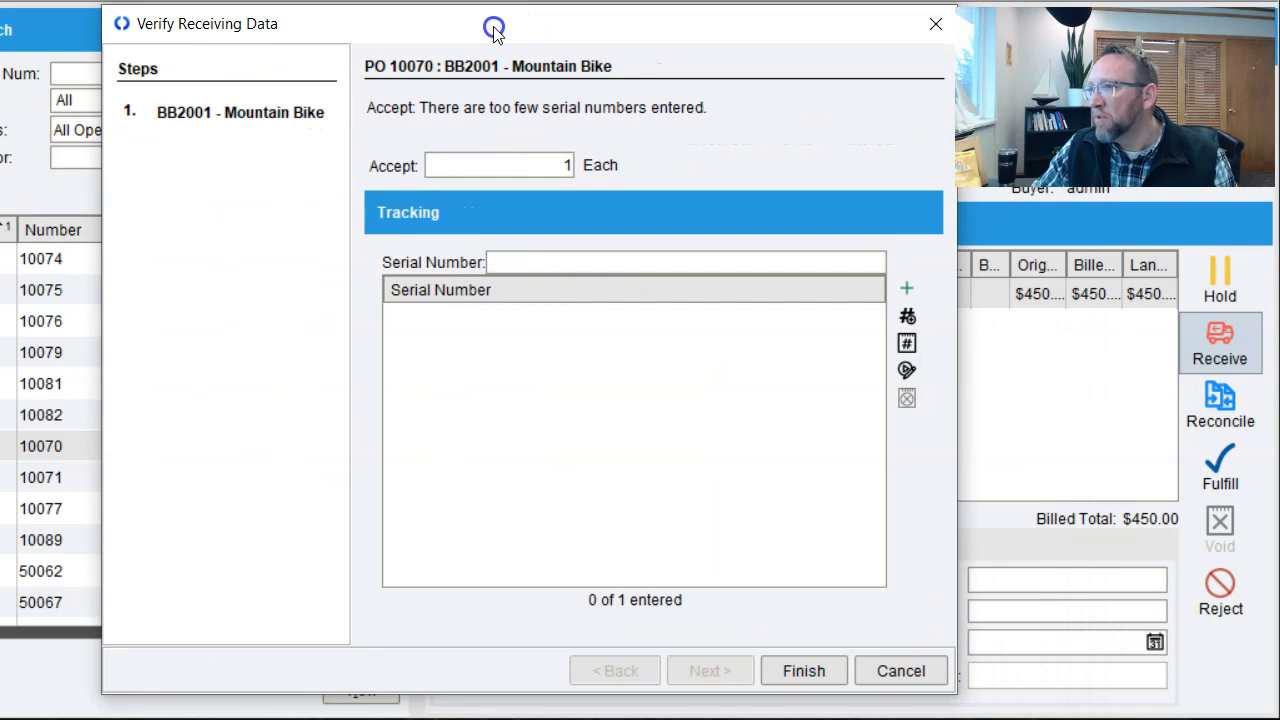
click(594, 260)
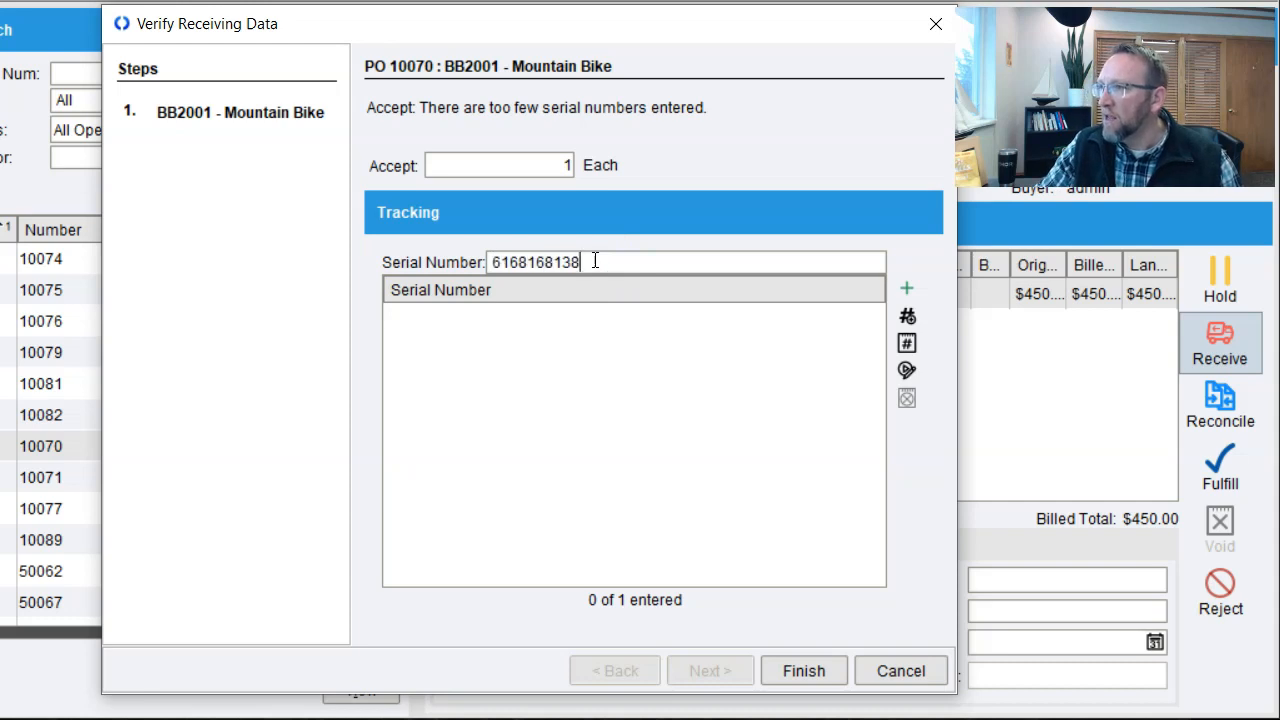
click(906, 290)
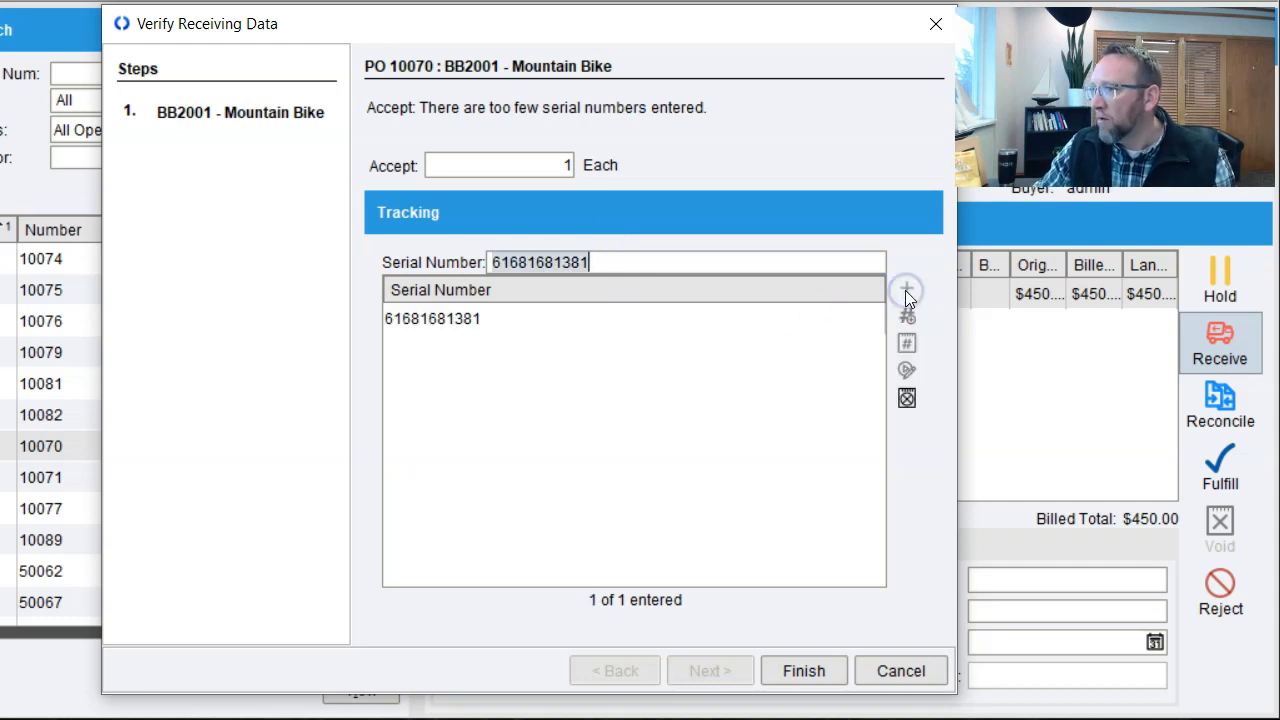
click(805, 672)
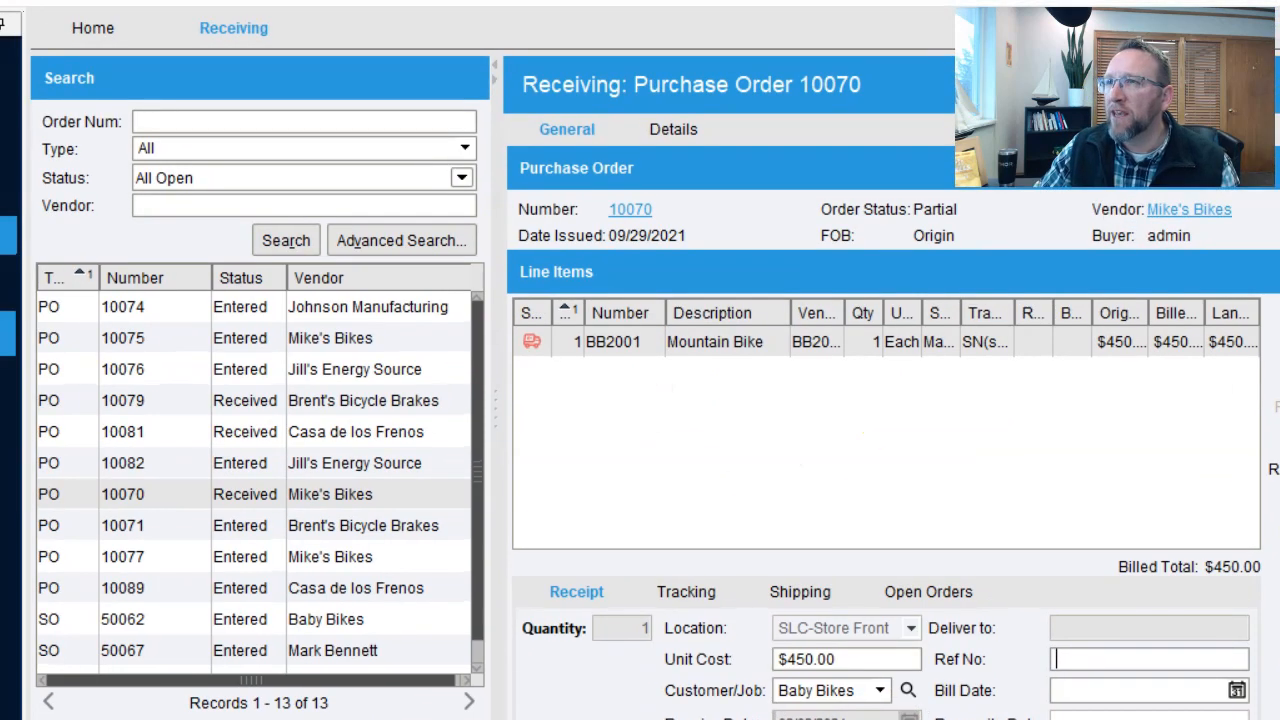
click(201, 202)
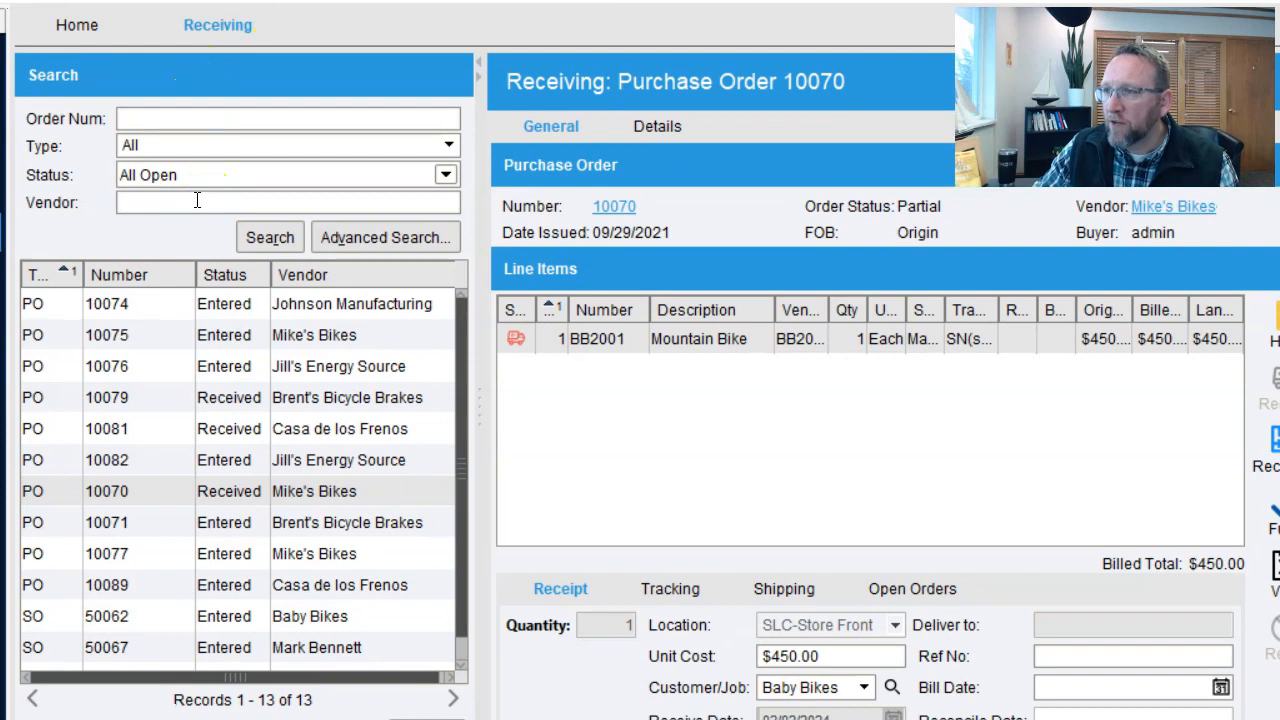
click(163, 116)
Search for and load purchase order 10089
text(10089)
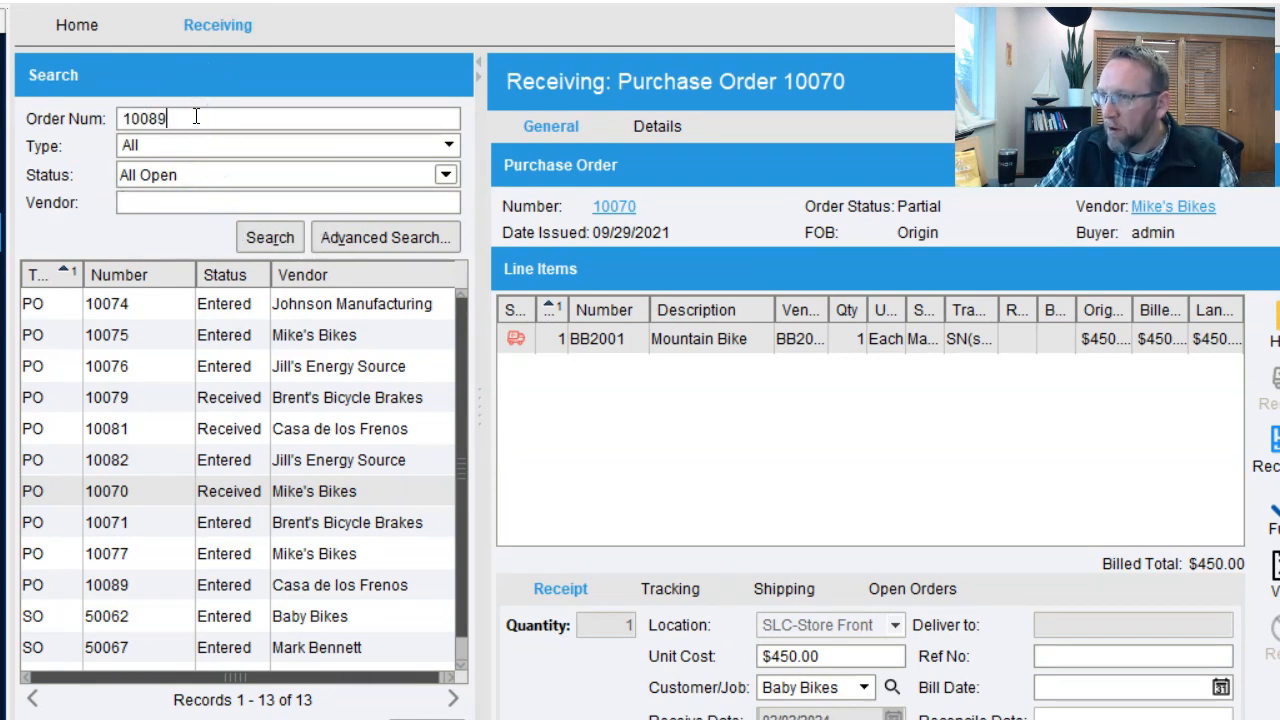
key(Return)
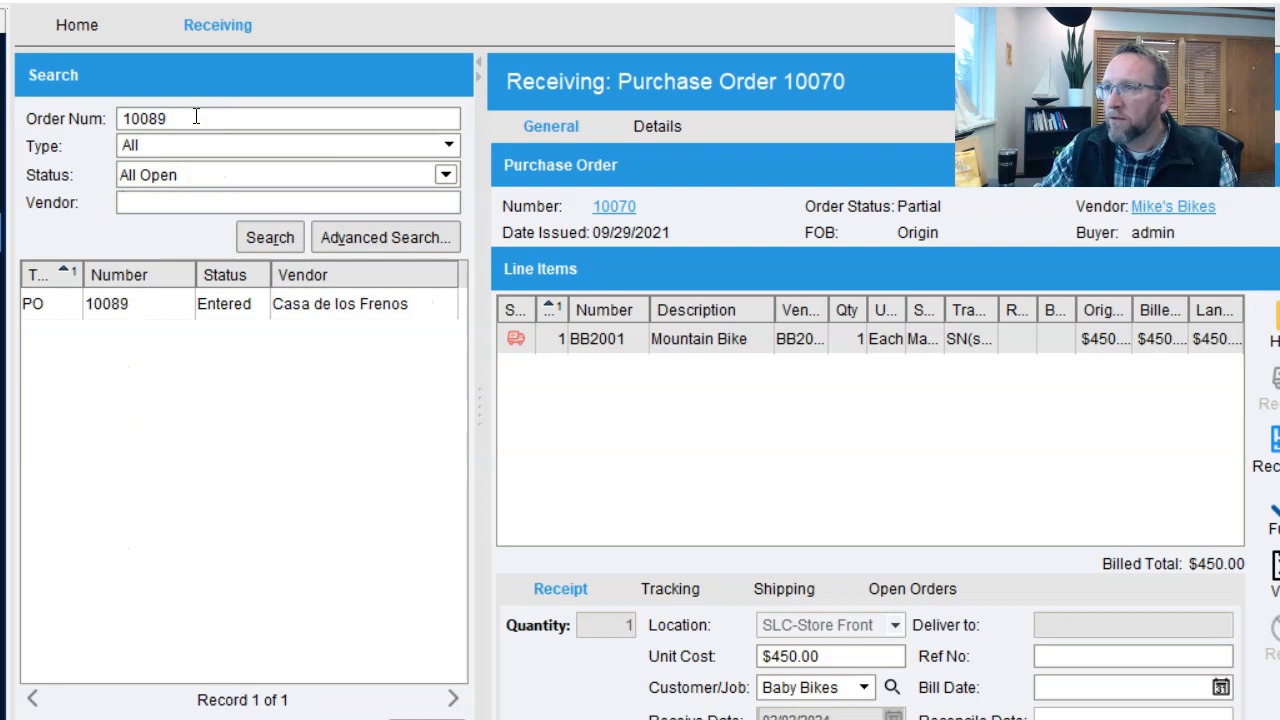
click(228, 312)
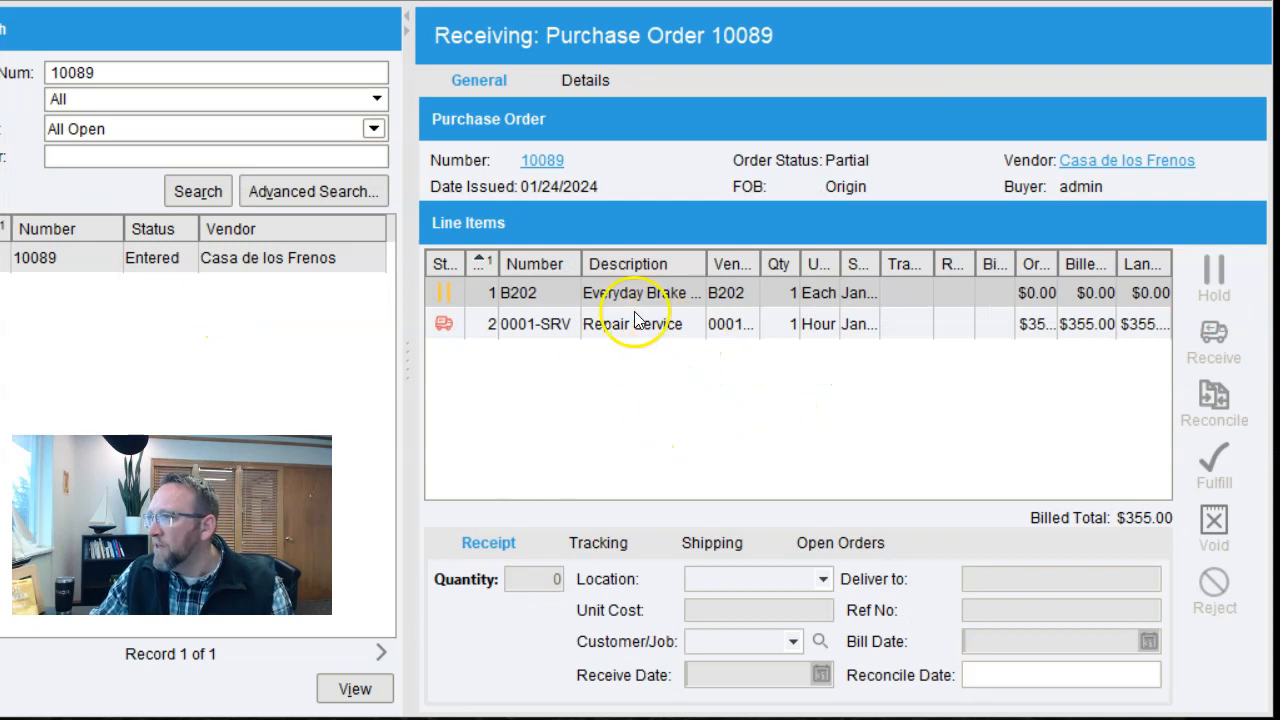
Review the Everyday Brake and Repair Service ($355.00) lines, then clear the order number search
click(645, 302)
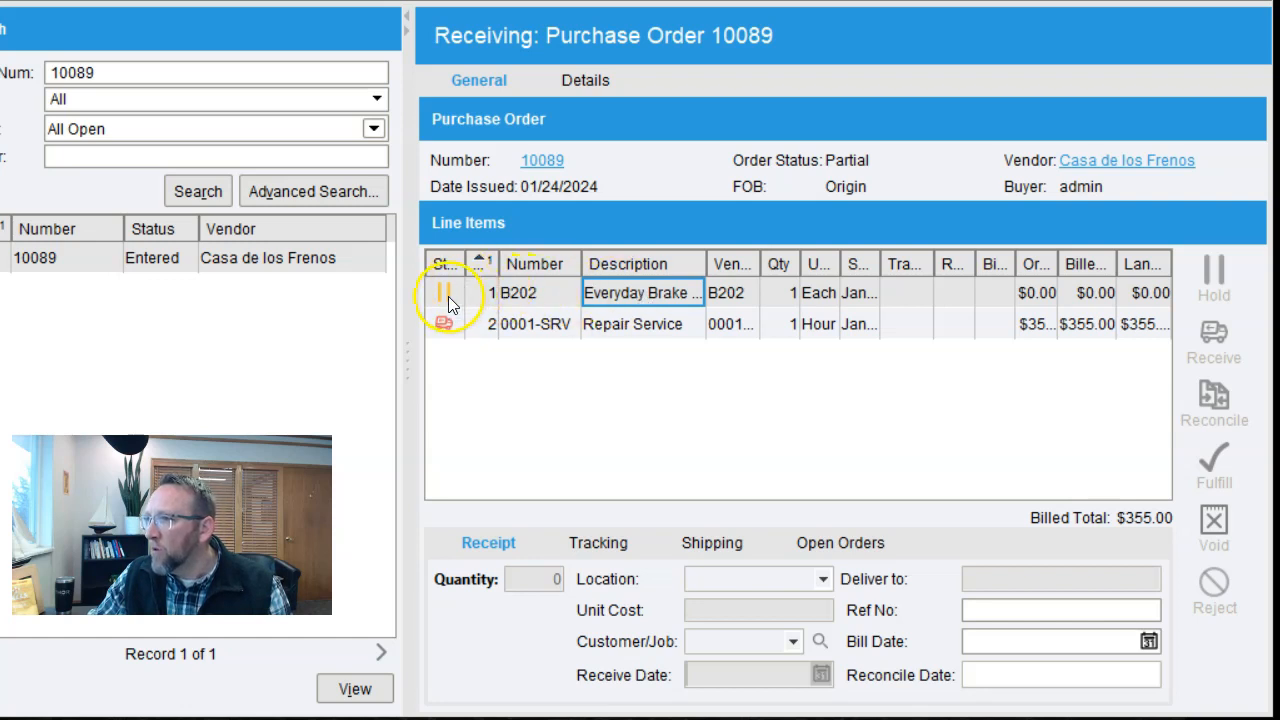
click(806, 296)
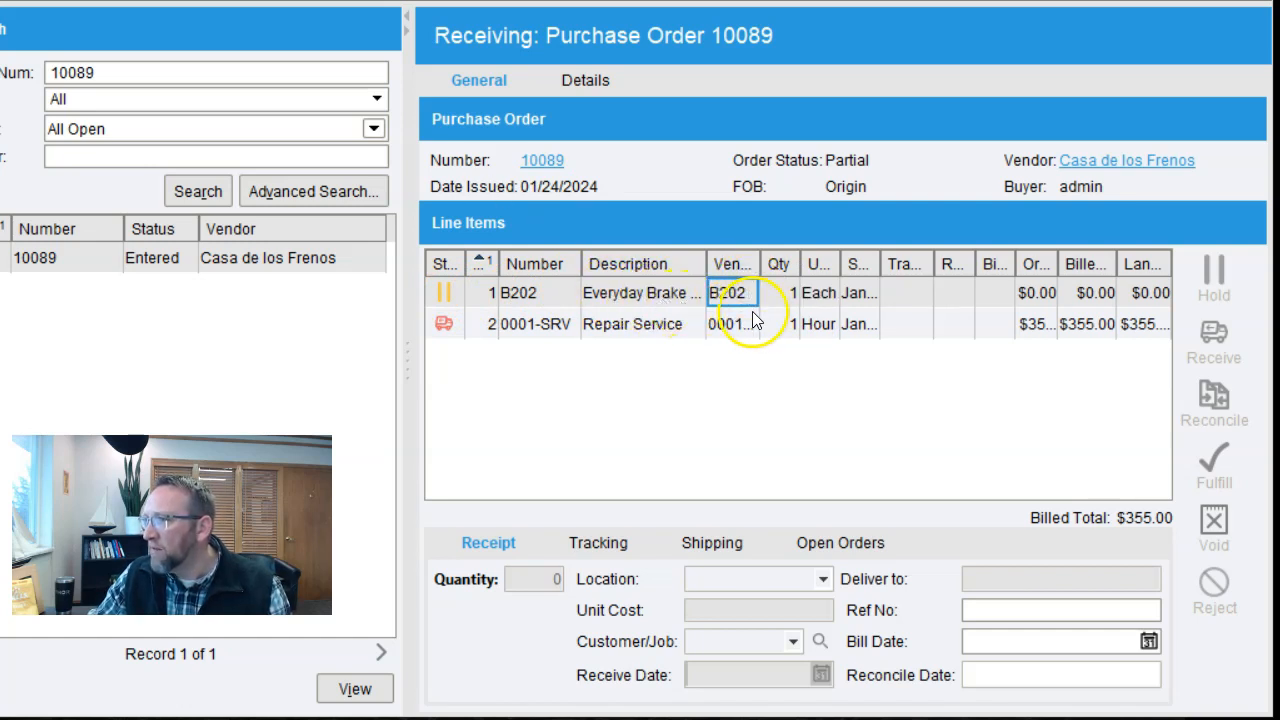
click(710, 291)
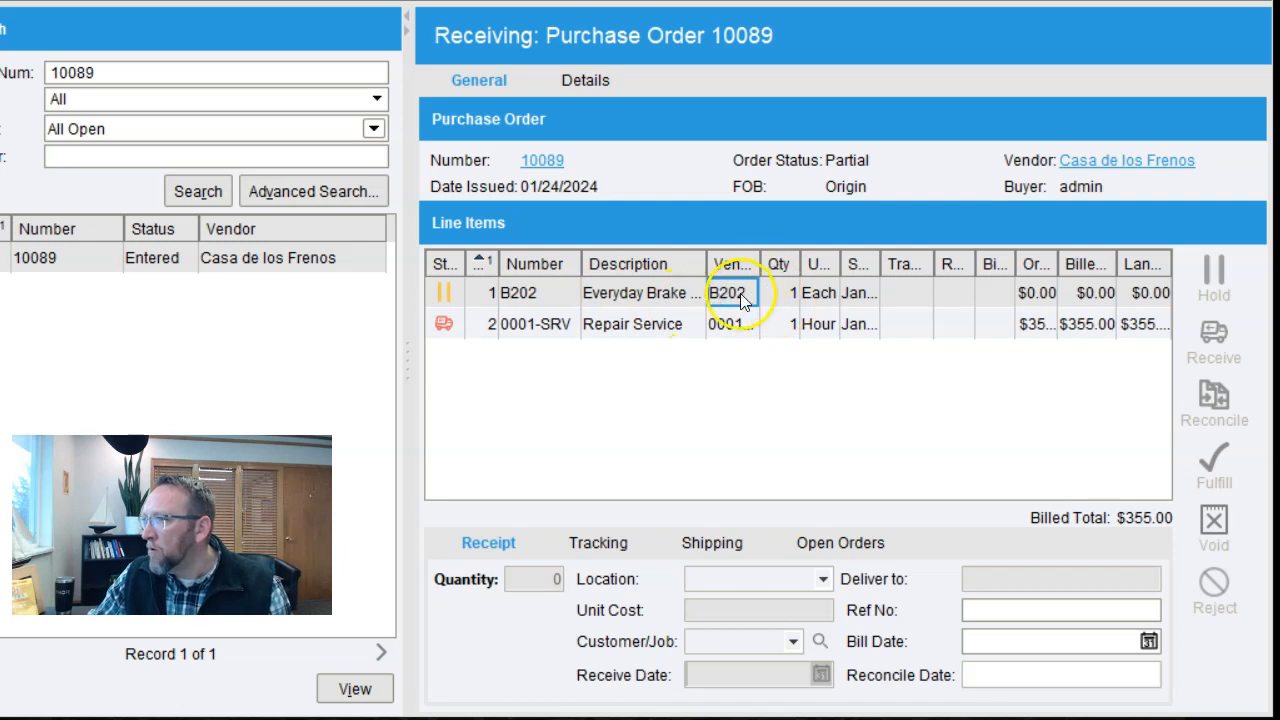
click(622, 331)
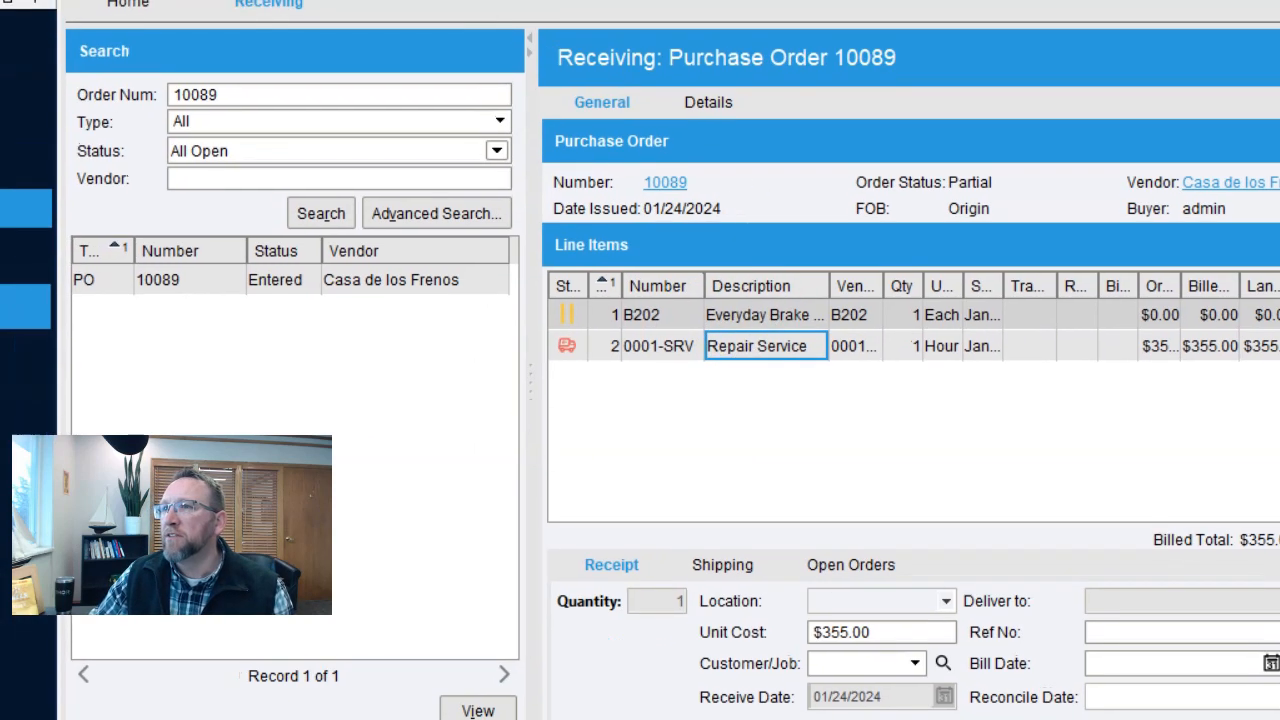
key(BackSpace)
key(BackSpace)
key(BackSpace)
key(BackSpace)
key(BackSpace)
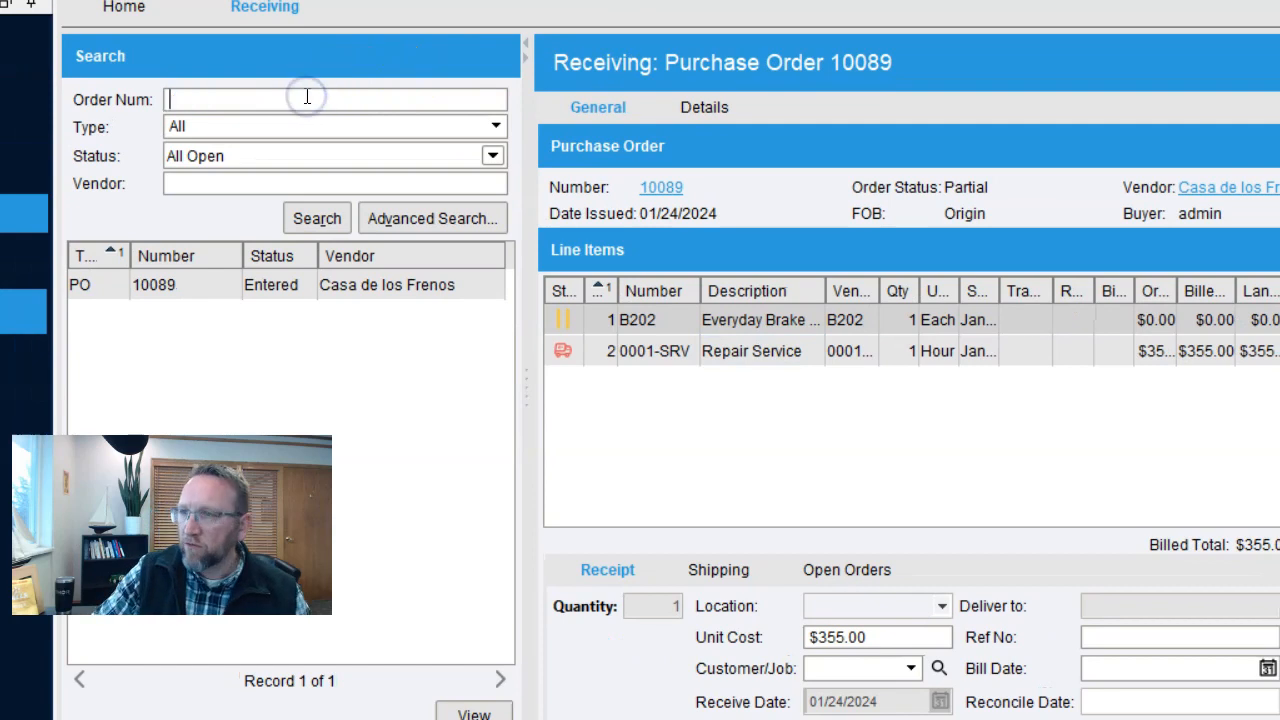
Receive 50 High Efficiency Pedals on PO 10075, accepting the over-receipt of 49 ordered
key(Return)
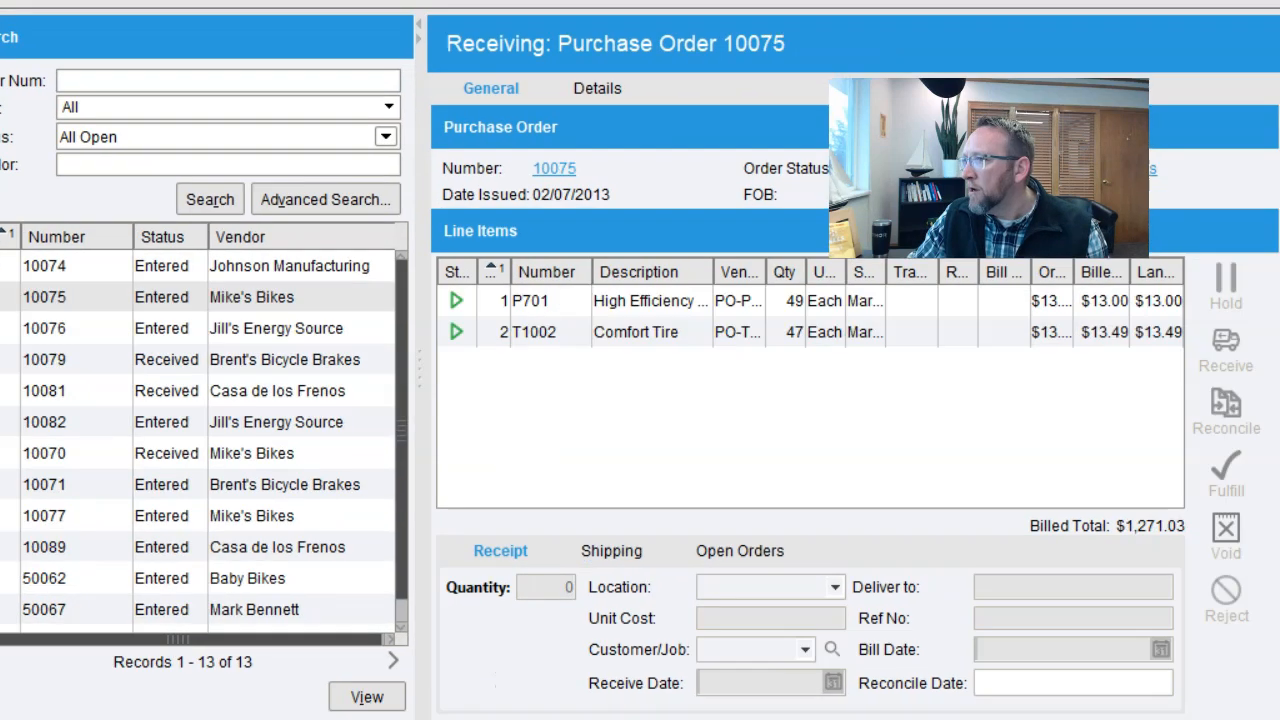
click(743, 301)
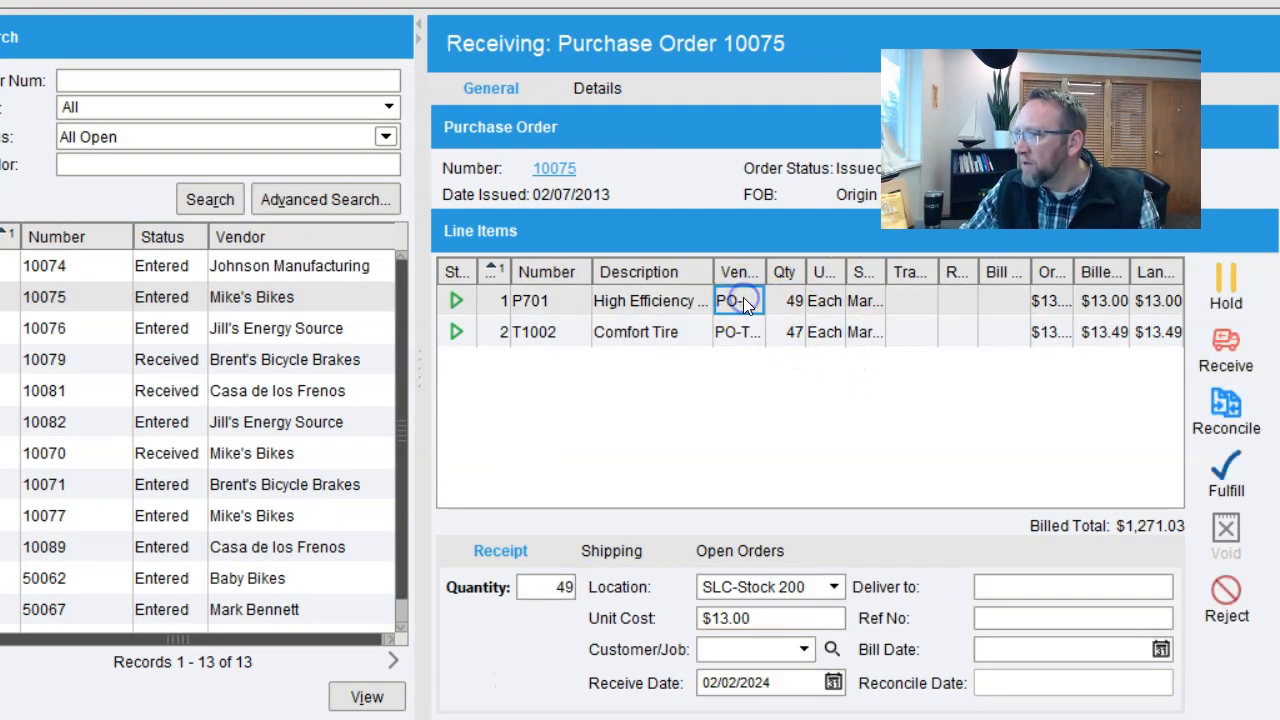
double_click(557, 587)
text(50)
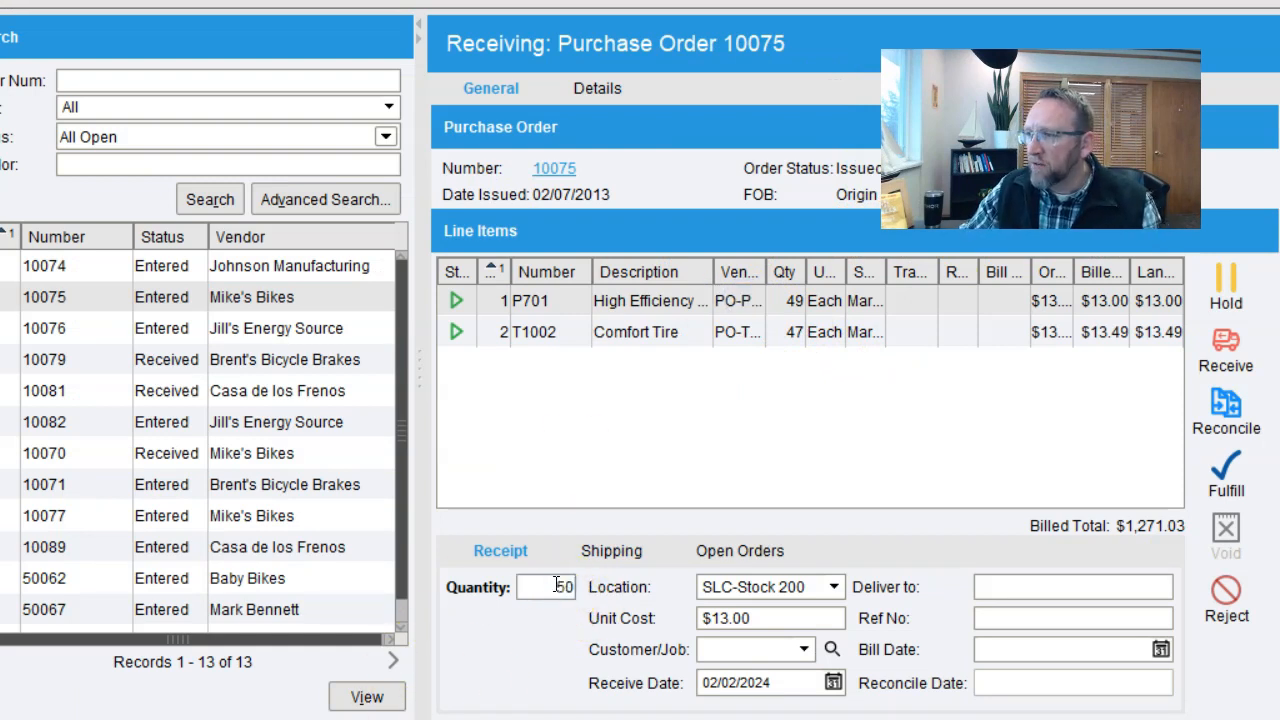
click(1218, 346)
drag(753, 79, 479, 43)
drag(608, 65, 578, 24)
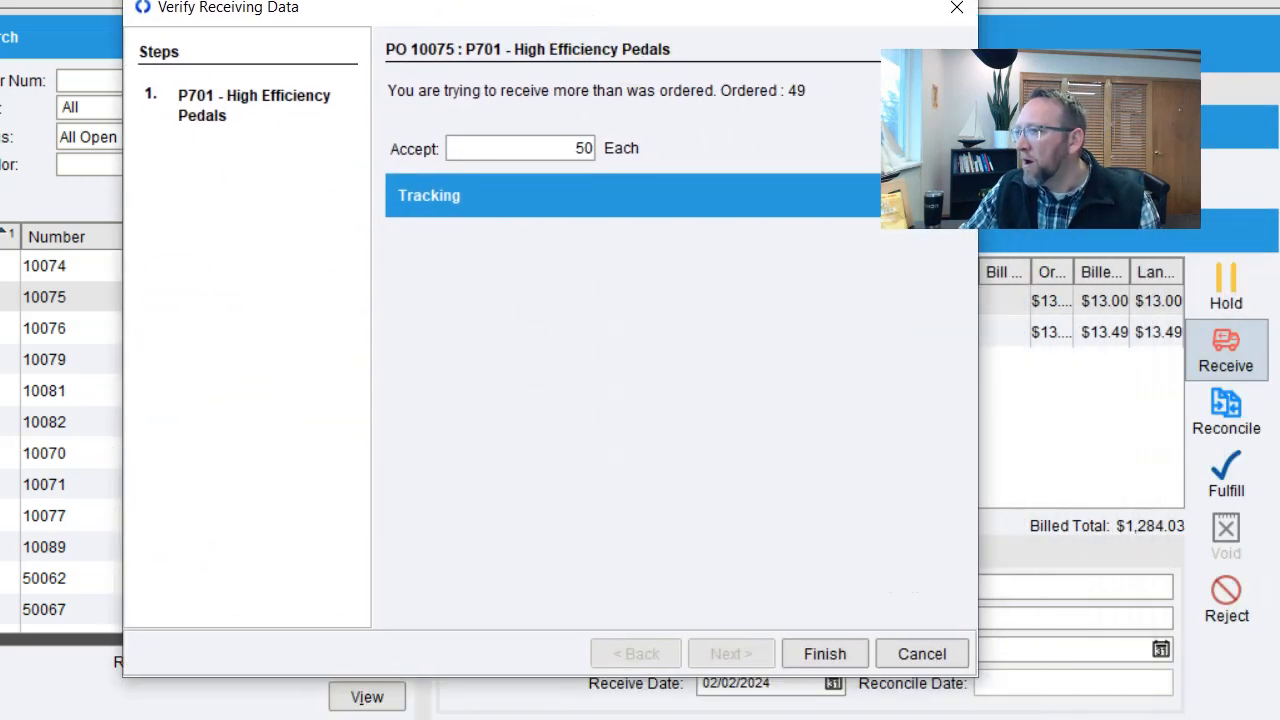
click(826, 654)
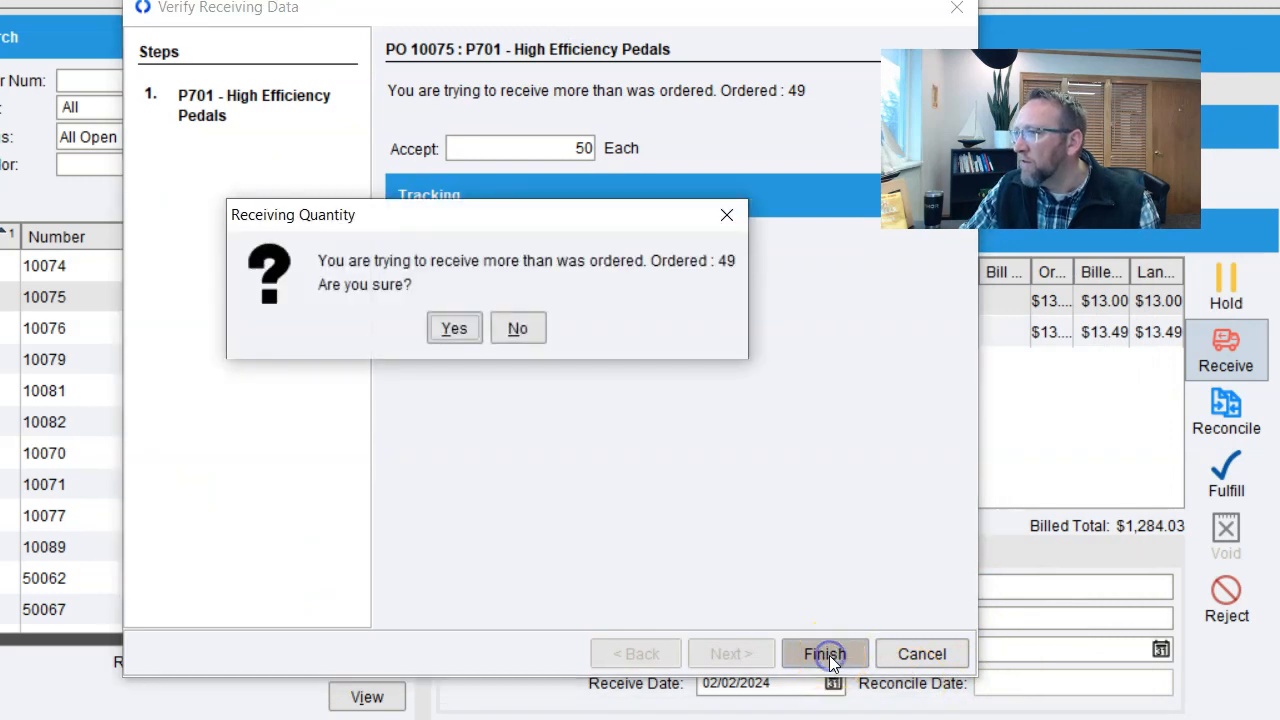
click(456, 330)
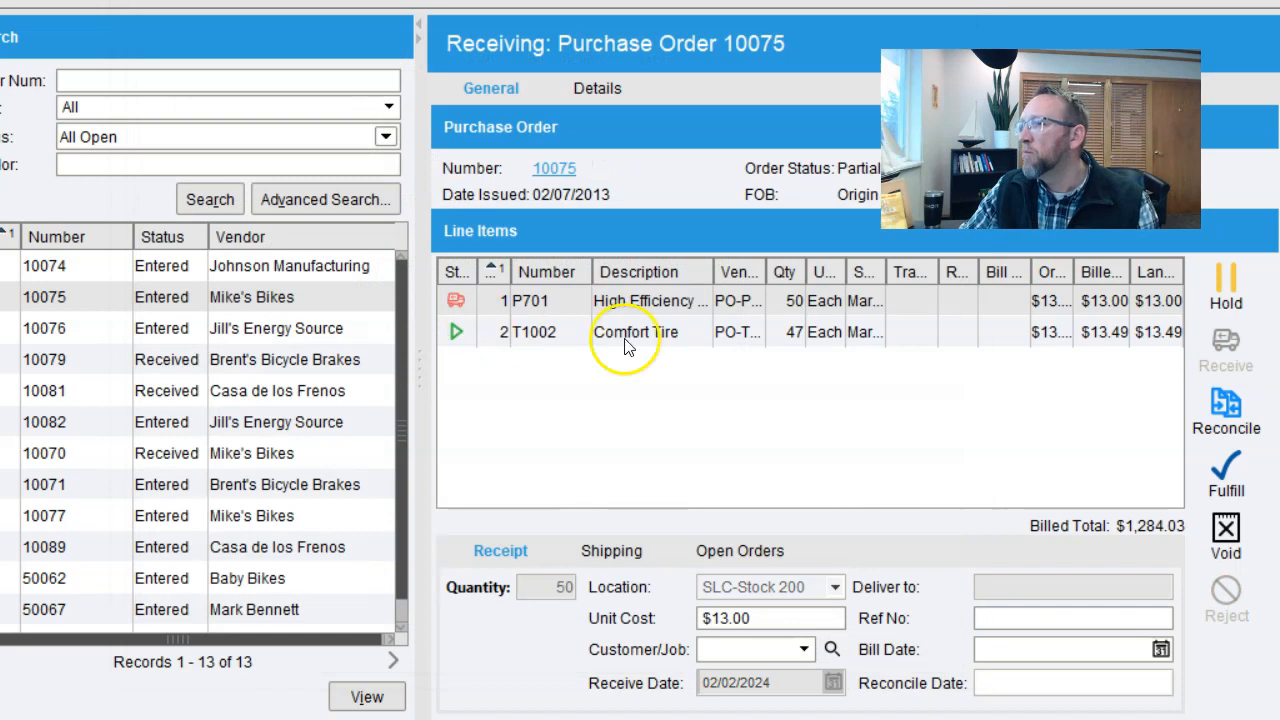
click(660, 335)
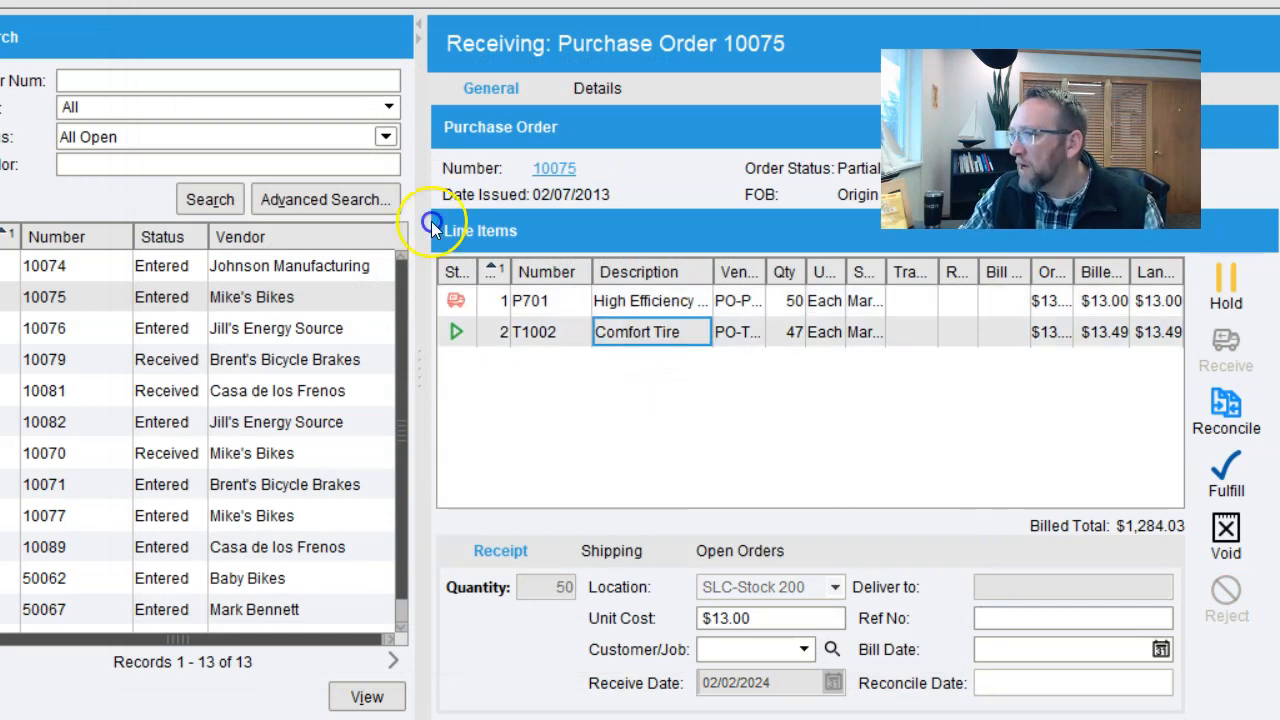
Receive 45 Comfort Tires into SLC-Stock 200 and check the remaining 2-tire line
drag(556, 587, 578, 587)
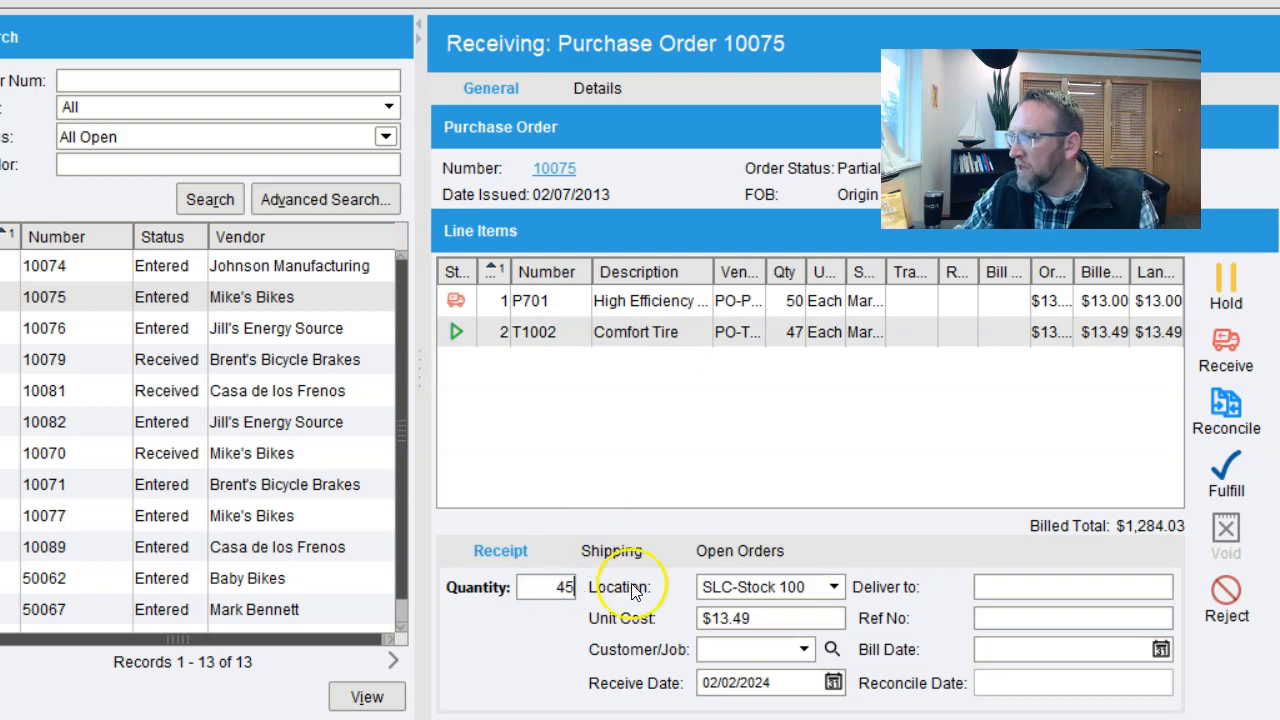
click(840, 592)
scroll(826, 443, down, 5)
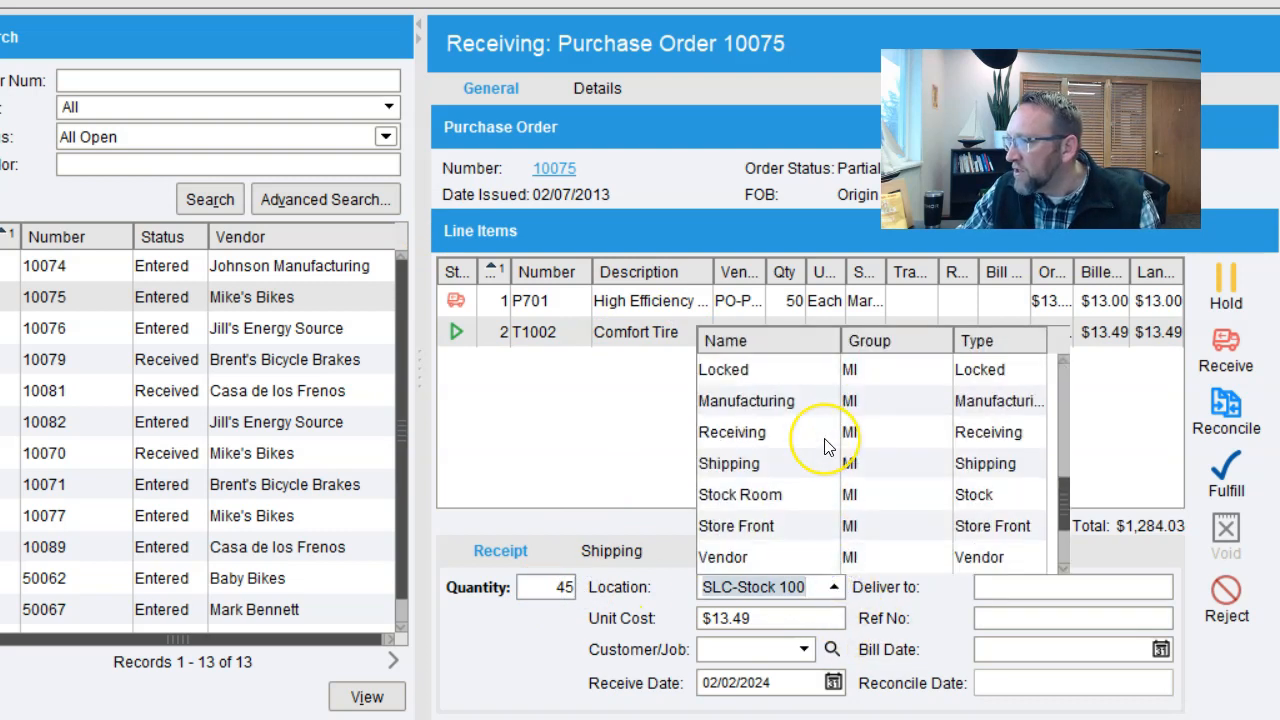
scroll(865, 500, up, 2)
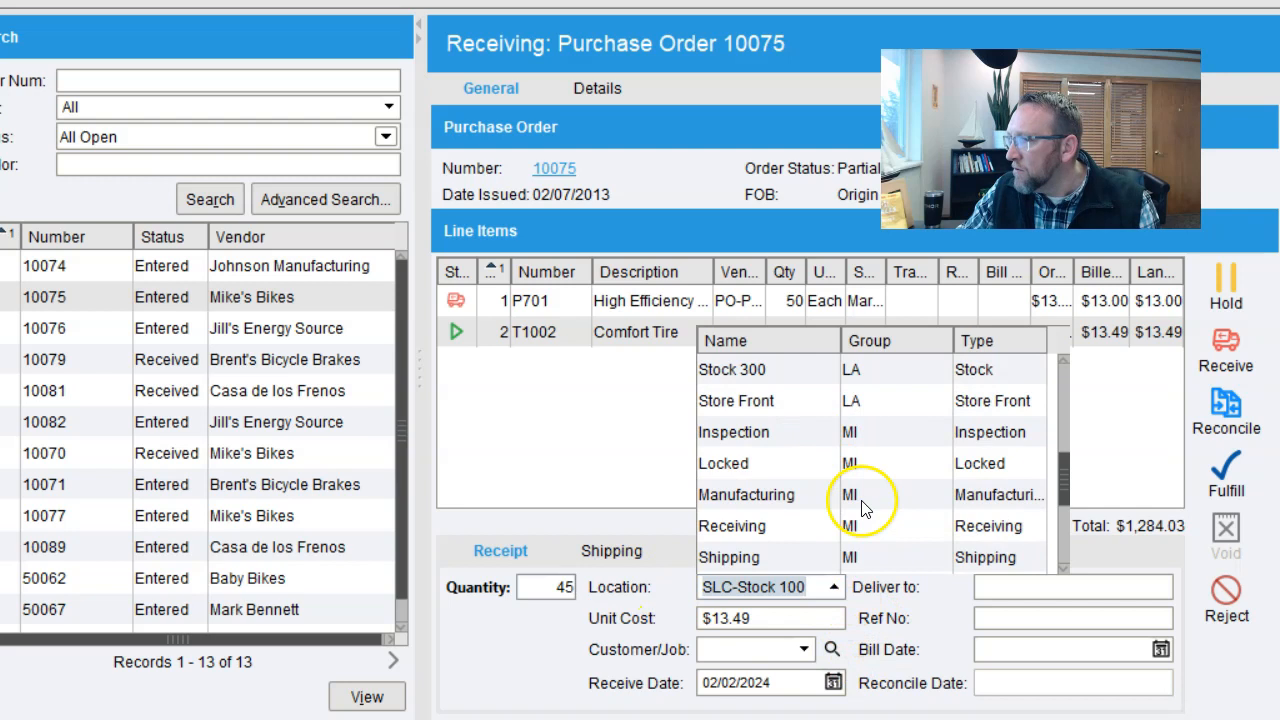
scroll(850, 492, down, 2)
click(733, 558)
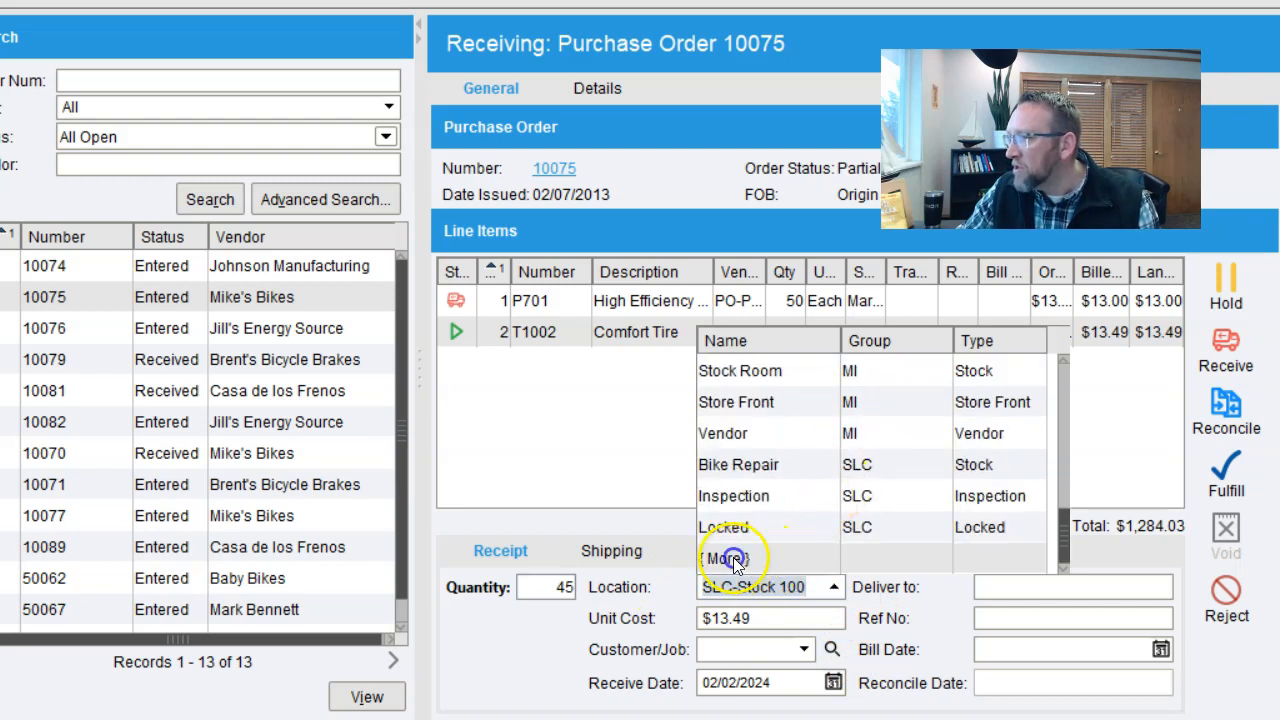
drag(1068, 490, 1072, 573)
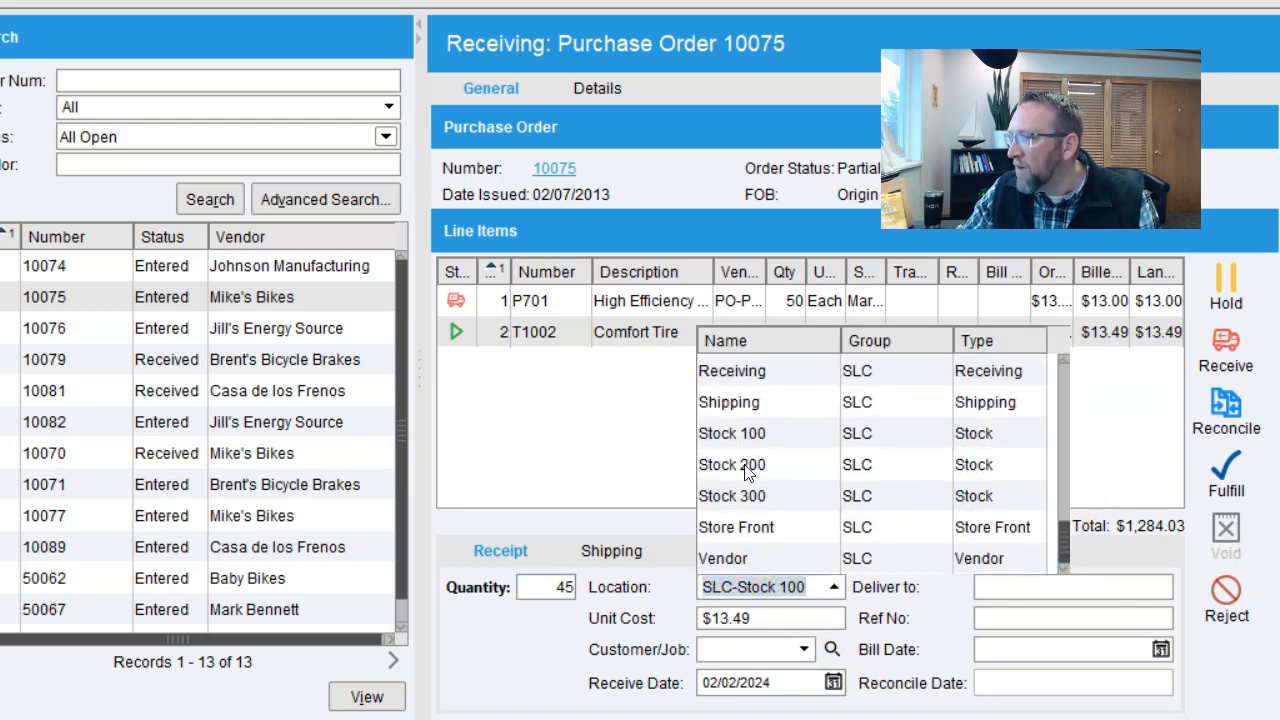
click(745, 466)
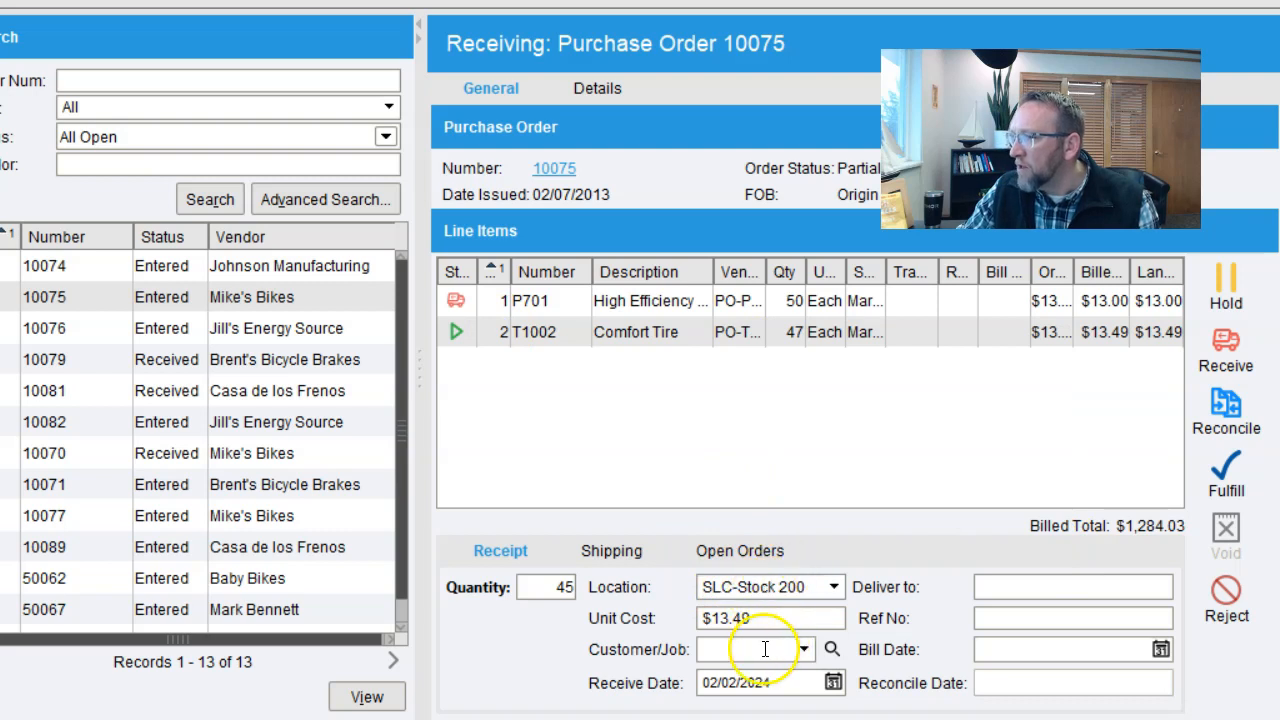
click(1226, 345)
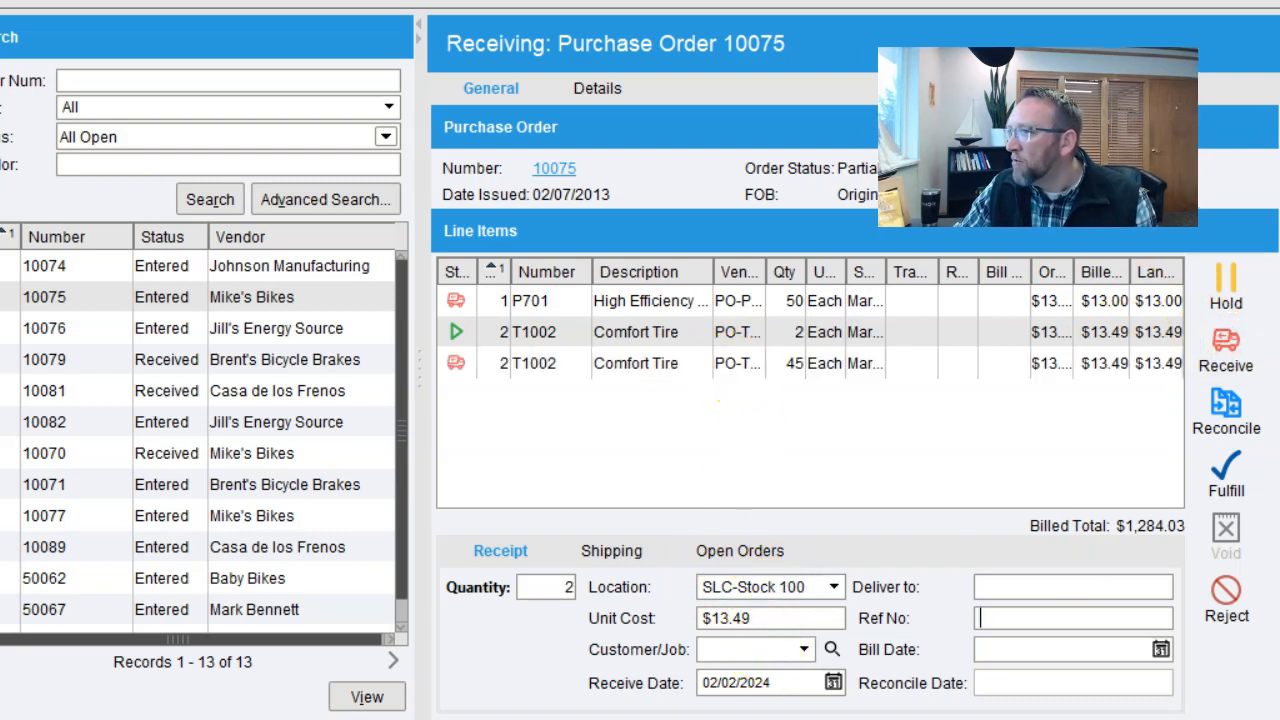
click(737, 334)
click(797, 334)
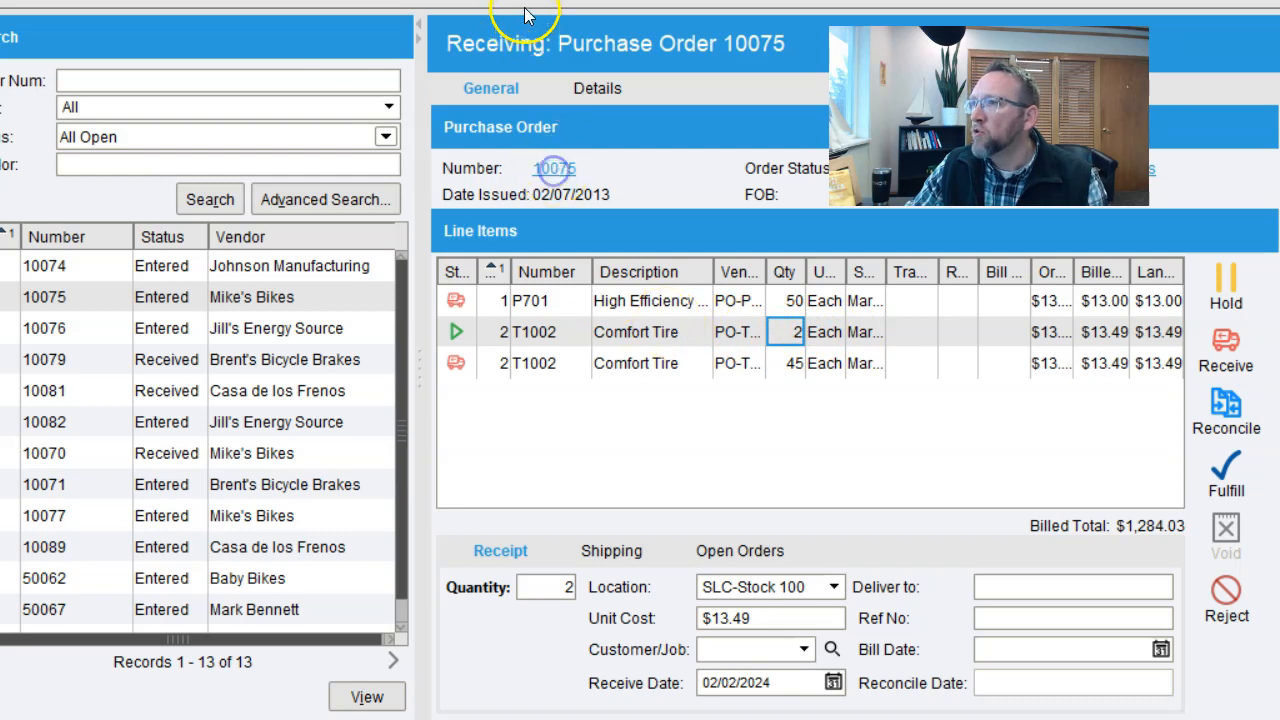
click(555, 168)
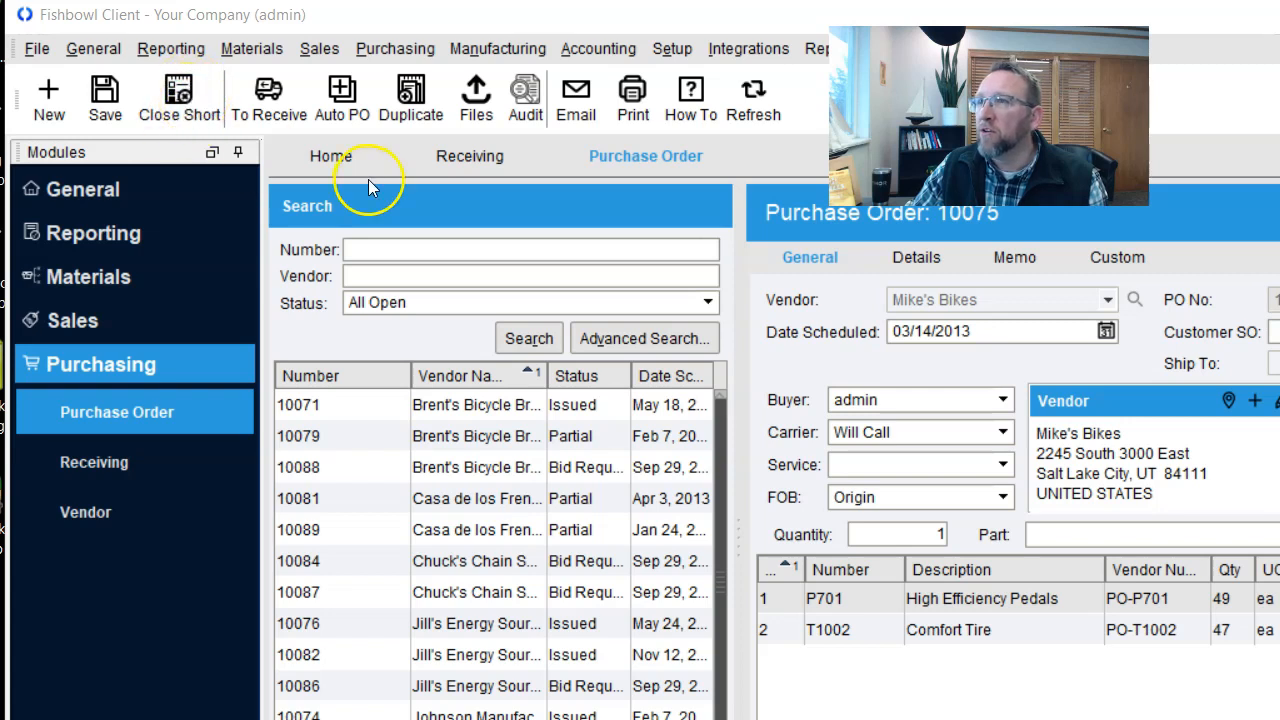
click(469, 156)
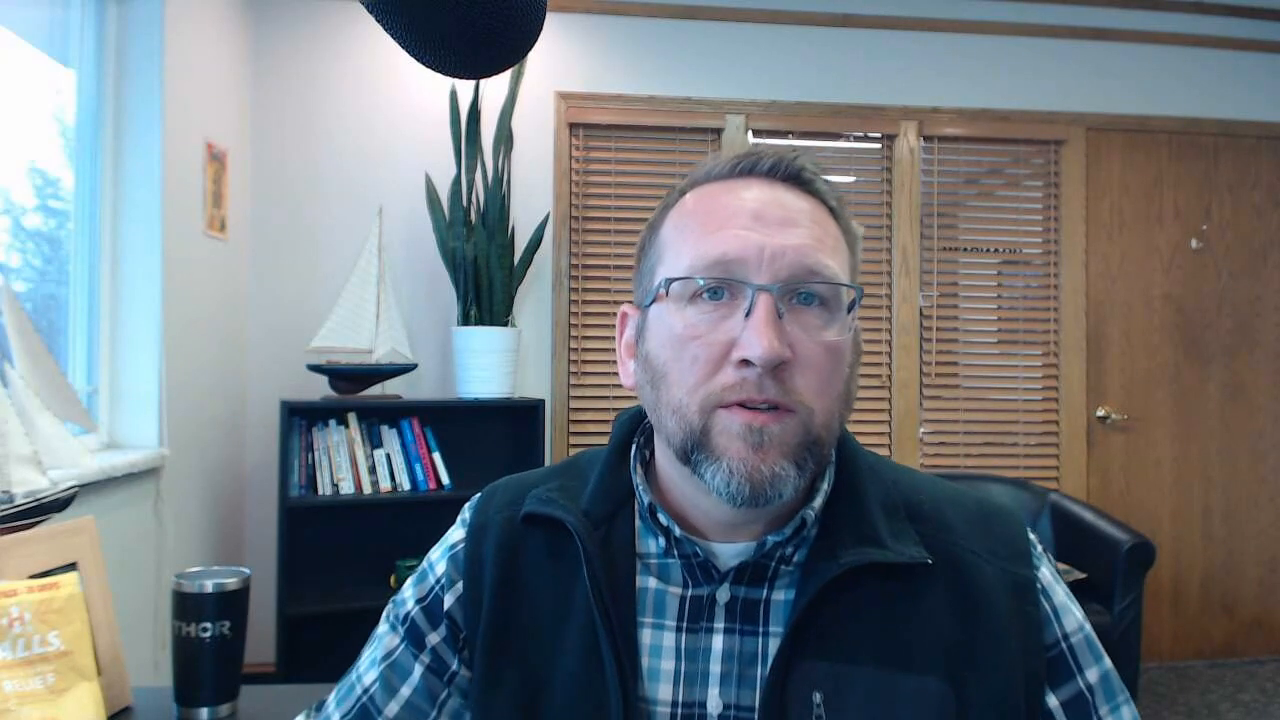